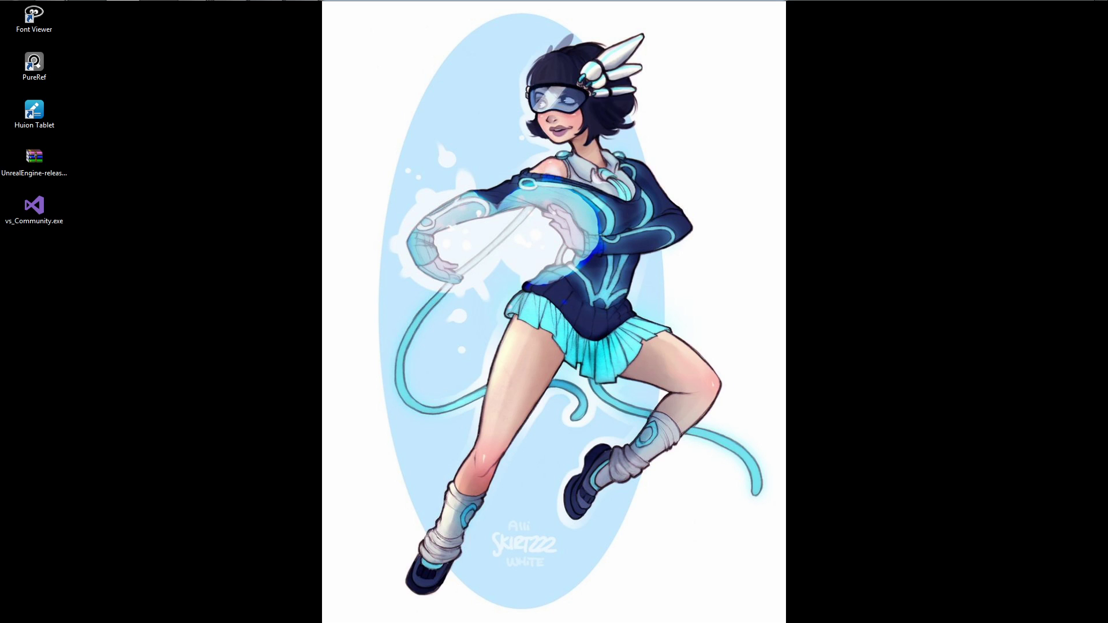
Move the UnrealEngine-release archive and vs_Community.exe together away from the other desktop icons.
{"action": "left_click_drag", "start_coordinate": [137, 147], "coordinate": [42, 248]}
{"action": "left_click_drag", "start_coordinate": [44, 154], "coordinate": [252, 203]}
{"action": "left_click", "coordinate": [236, 208]}
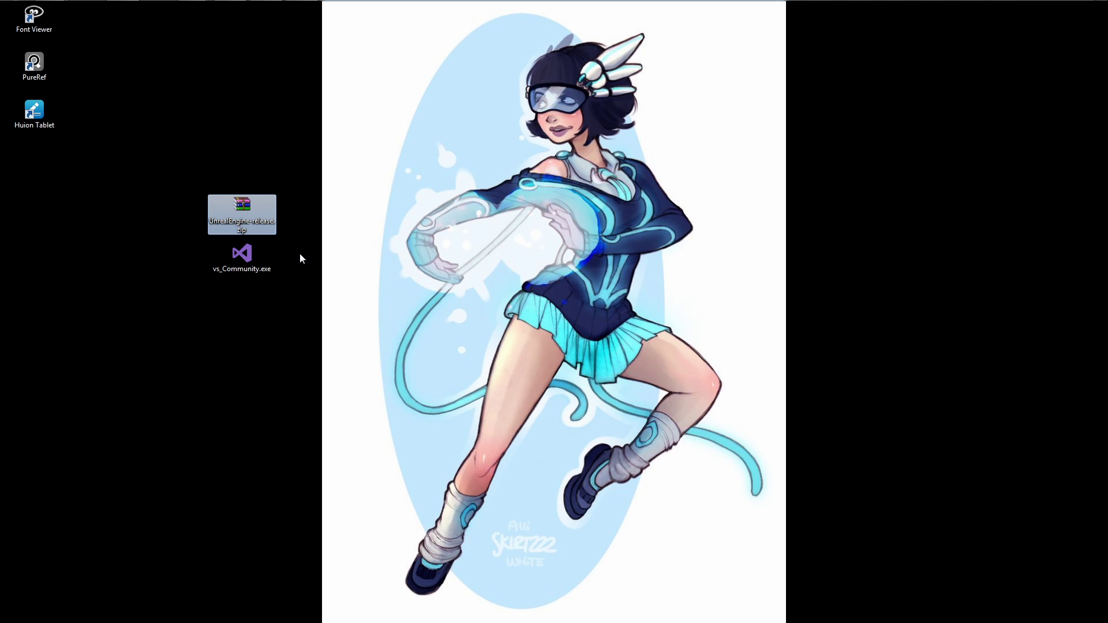
{"action": "left_click", "coordinate": [275, 248]}
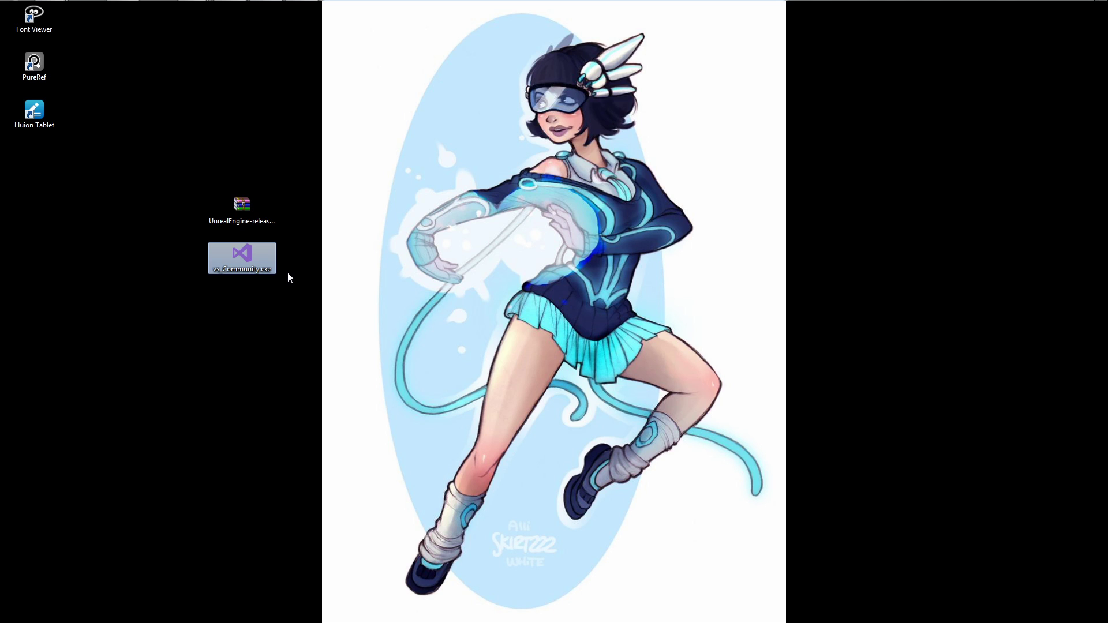
{"action": "left_click", "coordinate": [271, 201]}
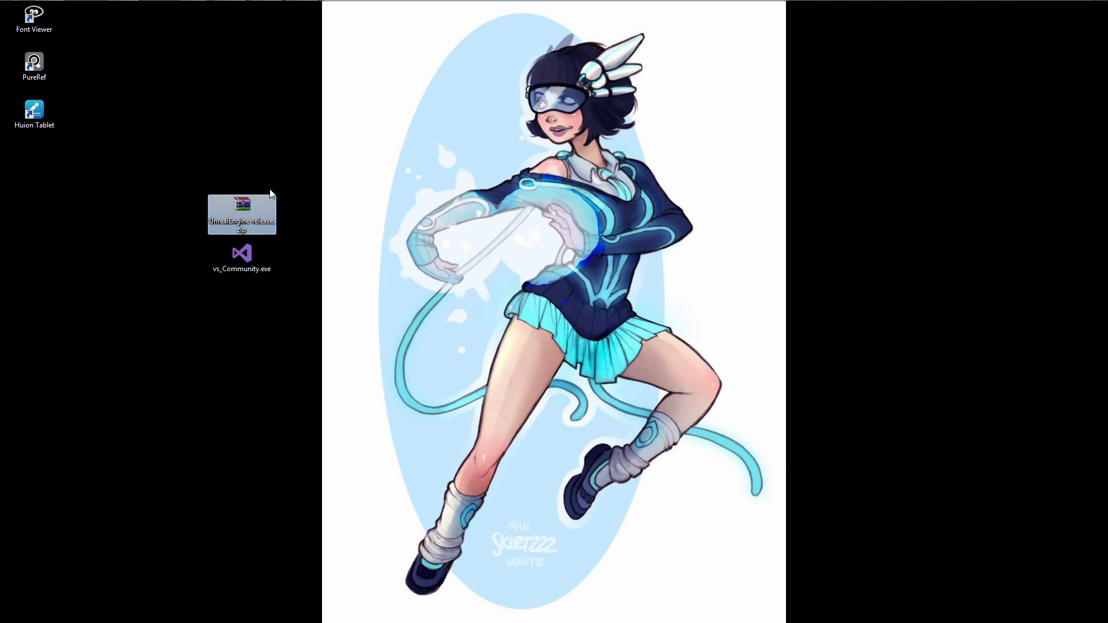
Switch to Chrome with the GitHub home page and open its sign-in page.
{"action": "mouse_move", "coordinate": [192, 11]}
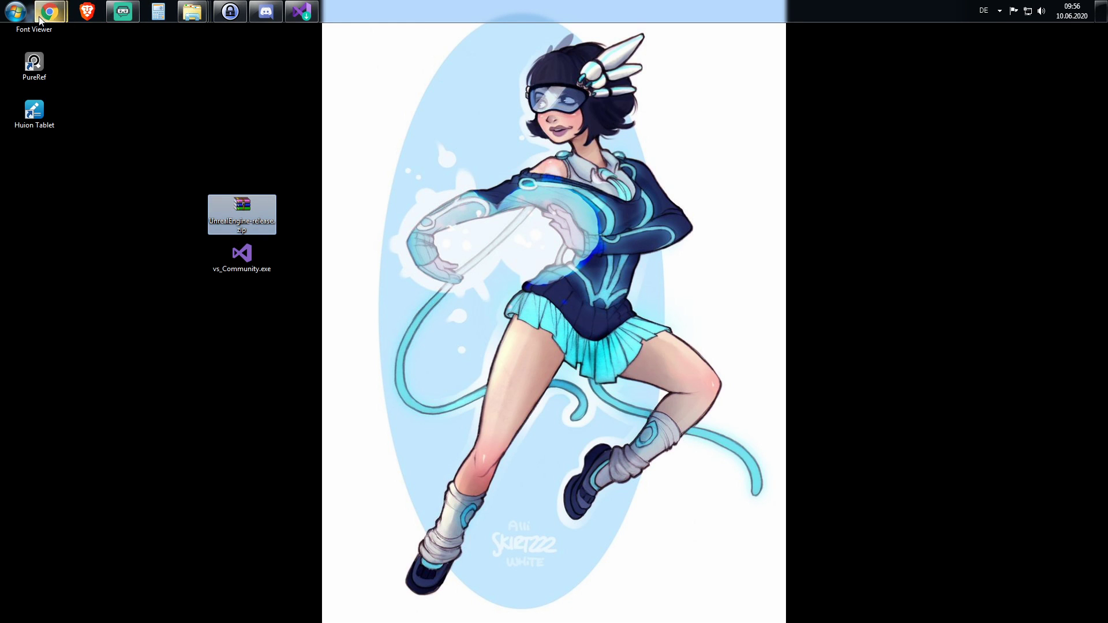
{"action": "left_click", "coordinate": [54, 10]}
{"action": "left_click", "coordinate": [159, 86]}
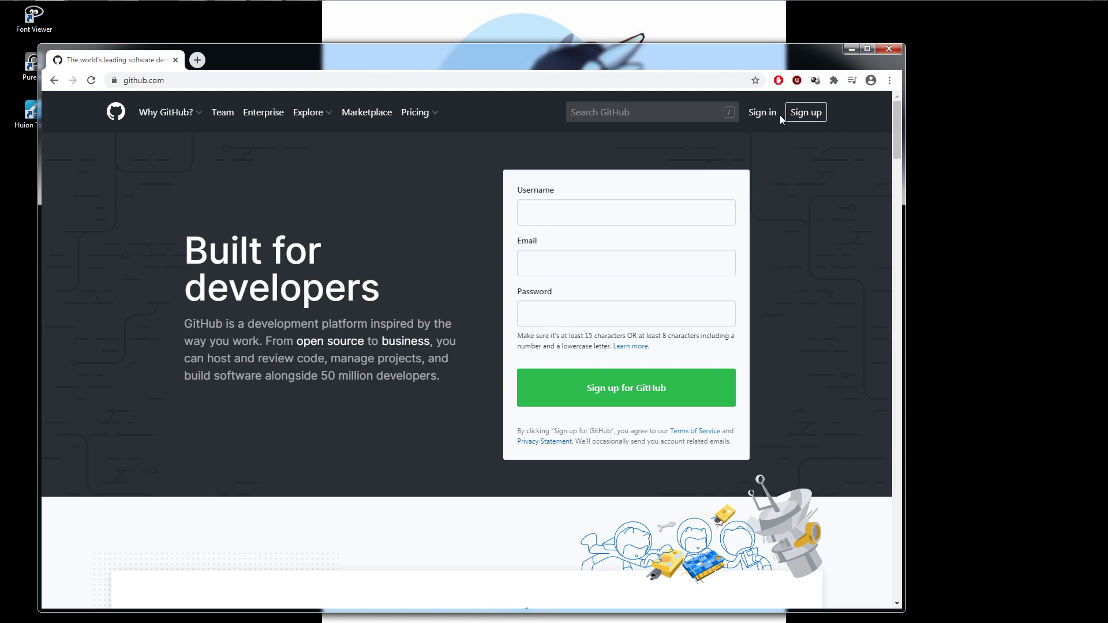
{"action": "left_click", "coordinate": [763, 113]}
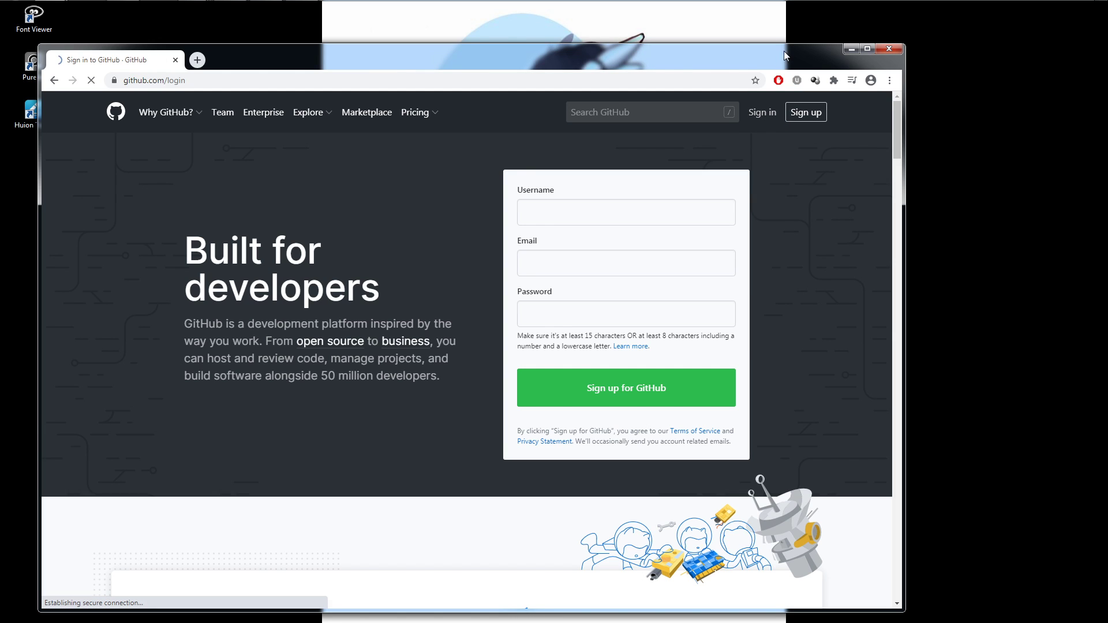
{"action": "left_click_drag", "start_coordinate": [795, 54], "coordinate": [538, 41]}
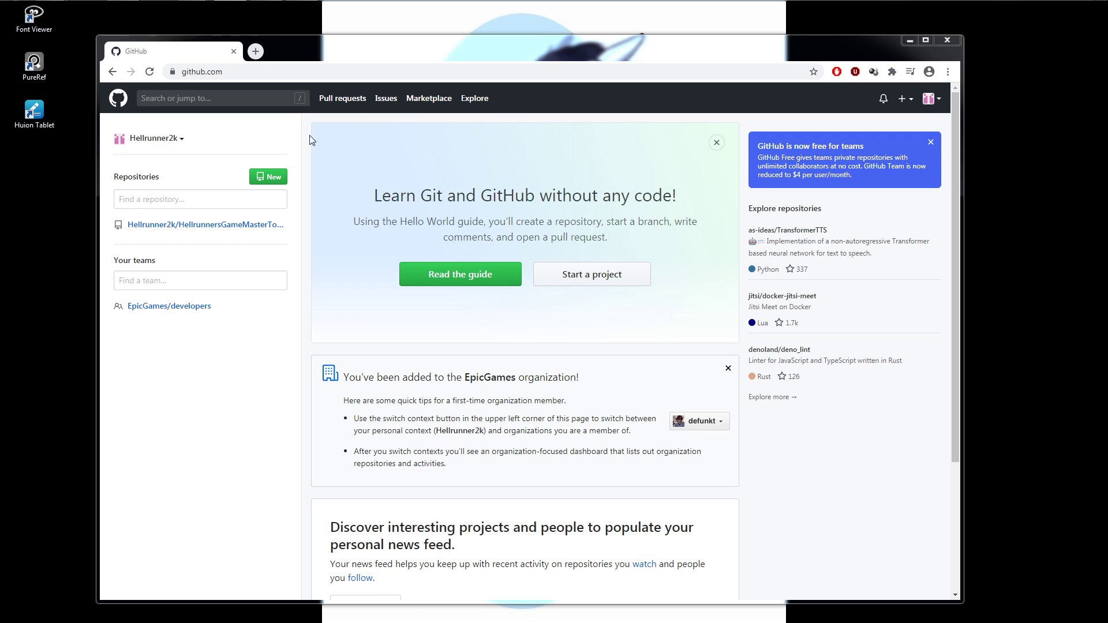
{"action": "key", "text": "ctrl+l"}
{"action": "type", "text": "https://github.com/EpicGames/UnrealEngine"}
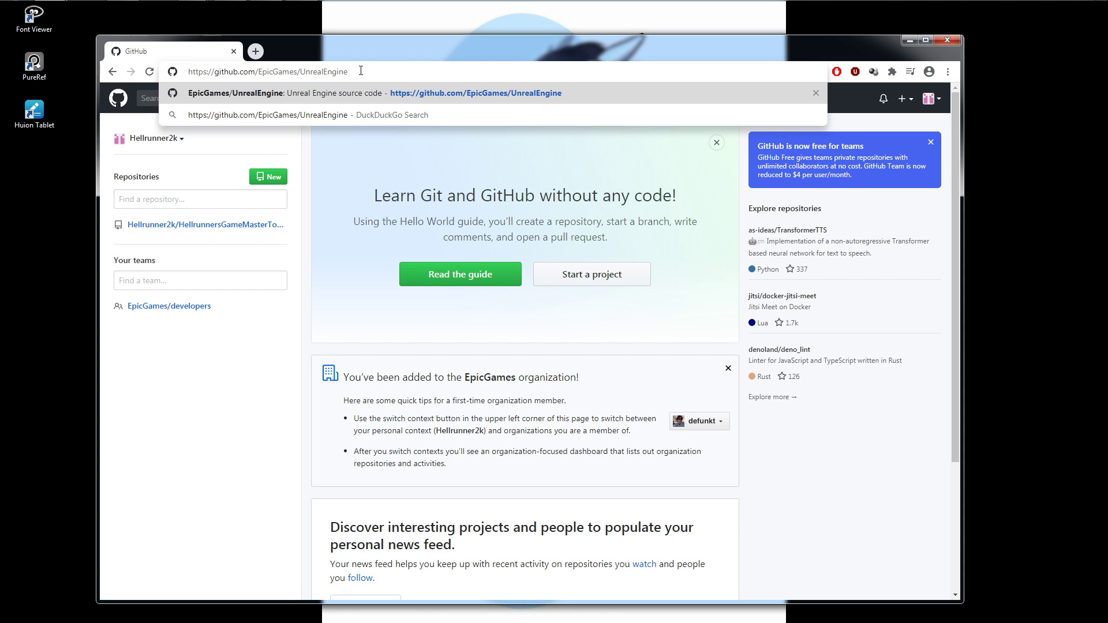
{"action": "key", "text": "Return"}
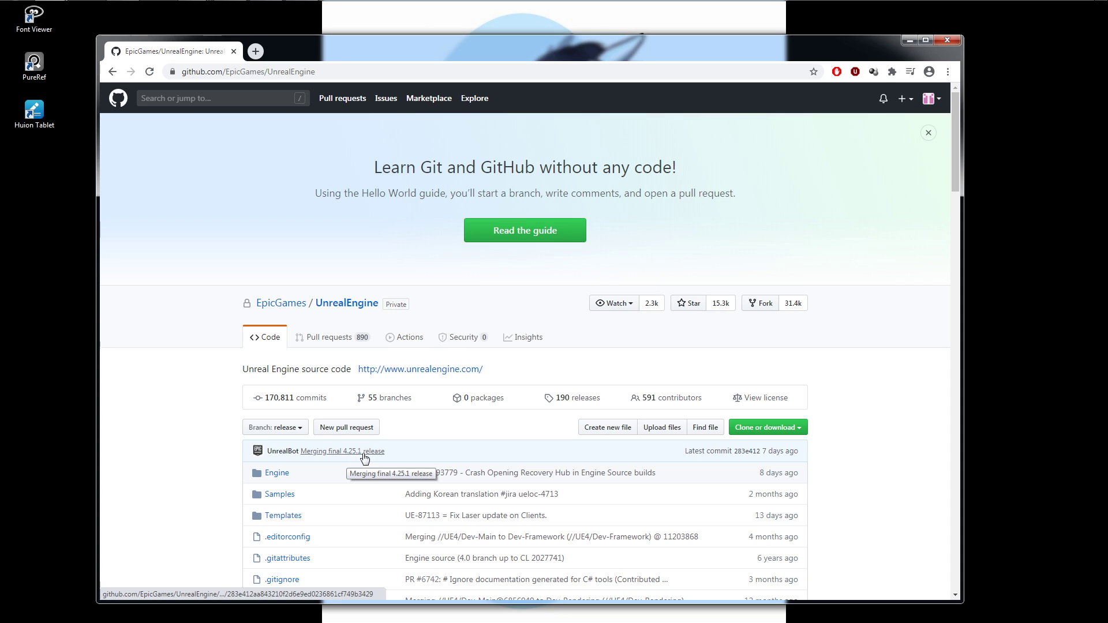
{"action": "left_click", "coordinate": [791, 432]}
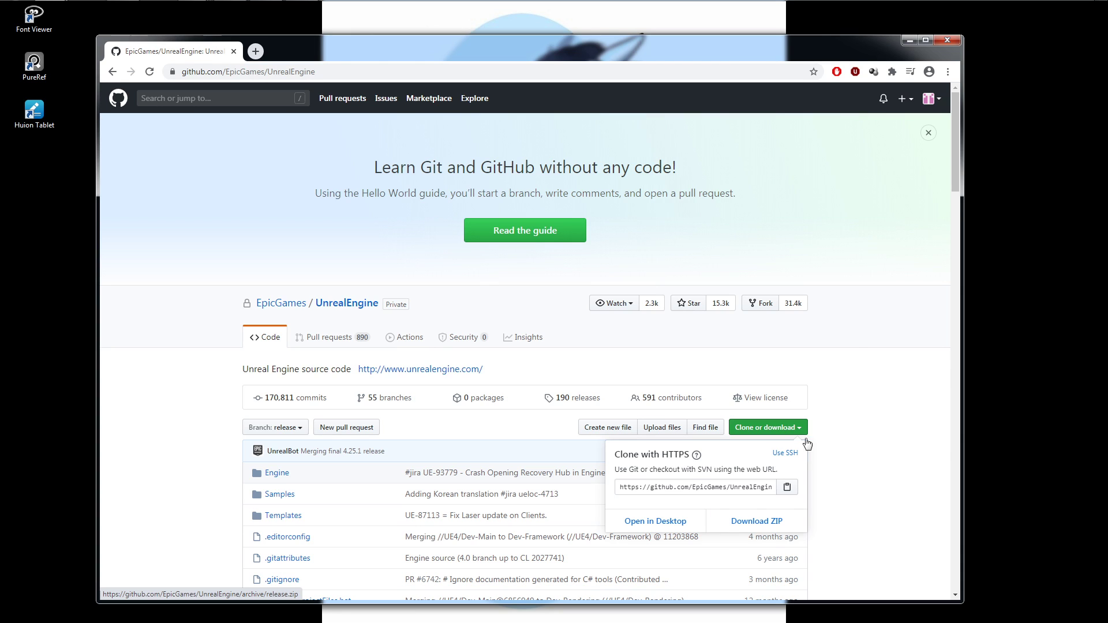
{"action": "left_click_drag", "start_coordinate": [876, 48], "coordinate": [0, 92]}
Open the UnrealEngine-release archive in WinRAR, dismissing the trial notice, and select all contents of its UnrealEngine-release folder.
{"action": "left_click", "coordinate": [249, 212]}
{"action": "double_click", "coordinate": [250, 213]}
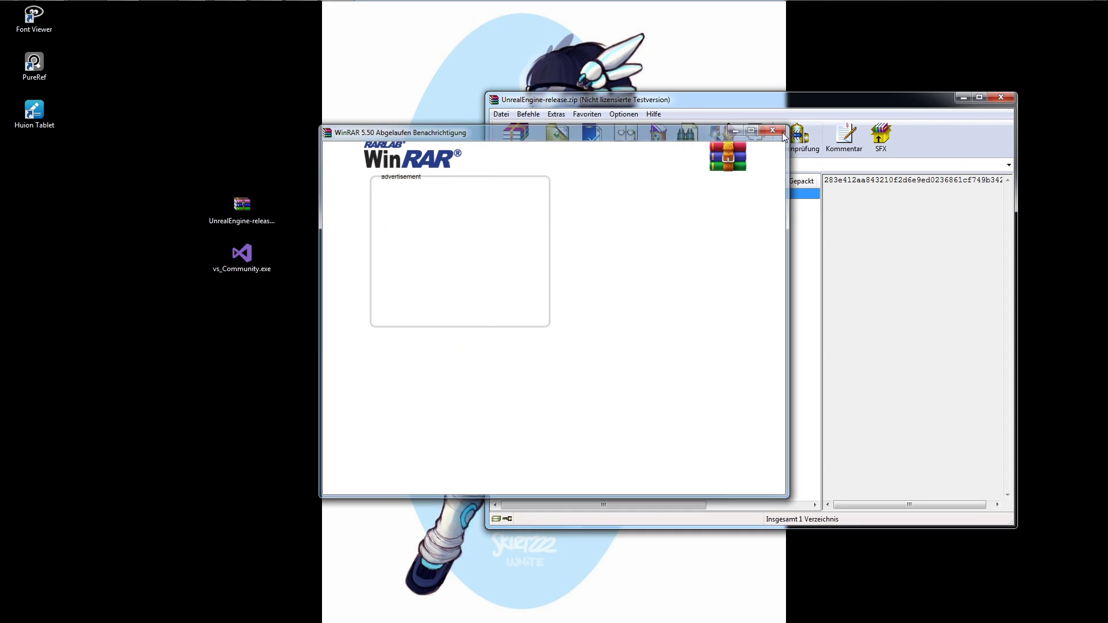
{"action": "left_click", "coordinate": [782, 133]}
{"action": "left_click_drag", "start_coordinate": [750, 105], "coordinate": [659, 81]}
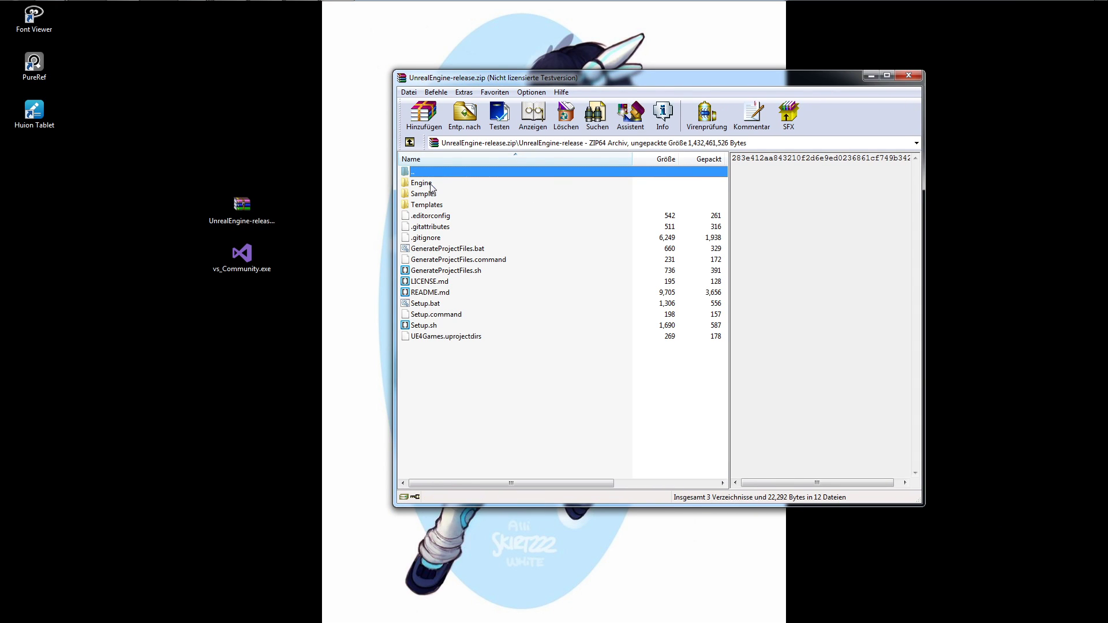
{"action": "left_click_drag", "start_coordinate": [516, 368], "coordinate": [428, 183]}
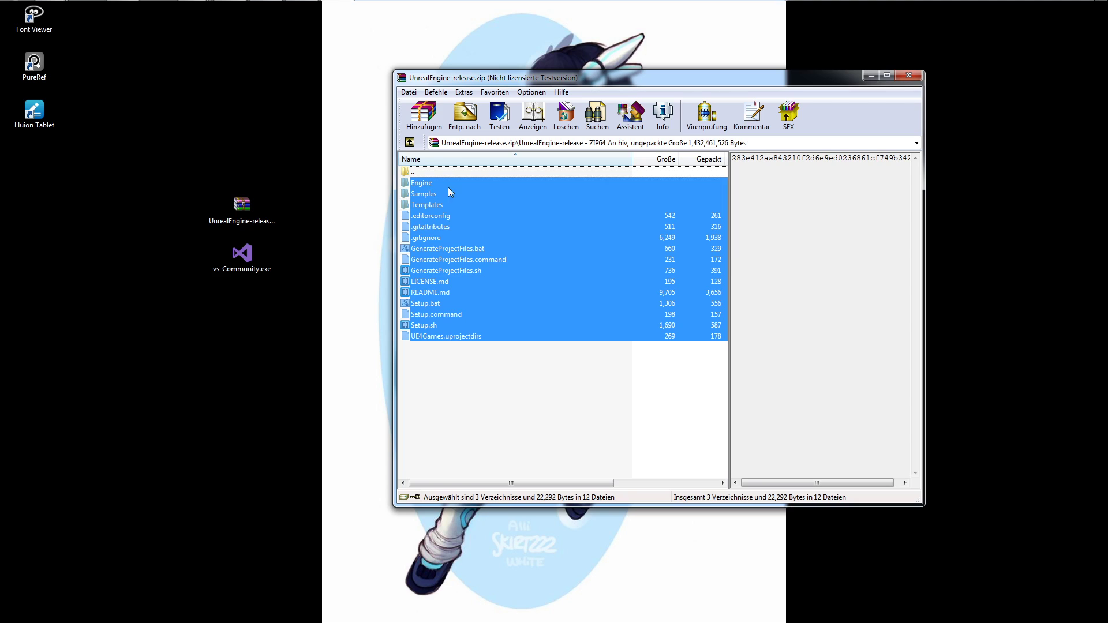
Place the UE4_25_1 folder on the desktop beside the UnrealEngine-release archive.
{"action": "left_click_drag", "start_coordinate": [0, 231], "coordinate": [159, 205]}
{"action": "double_click", "coordinate": [161, 211]}
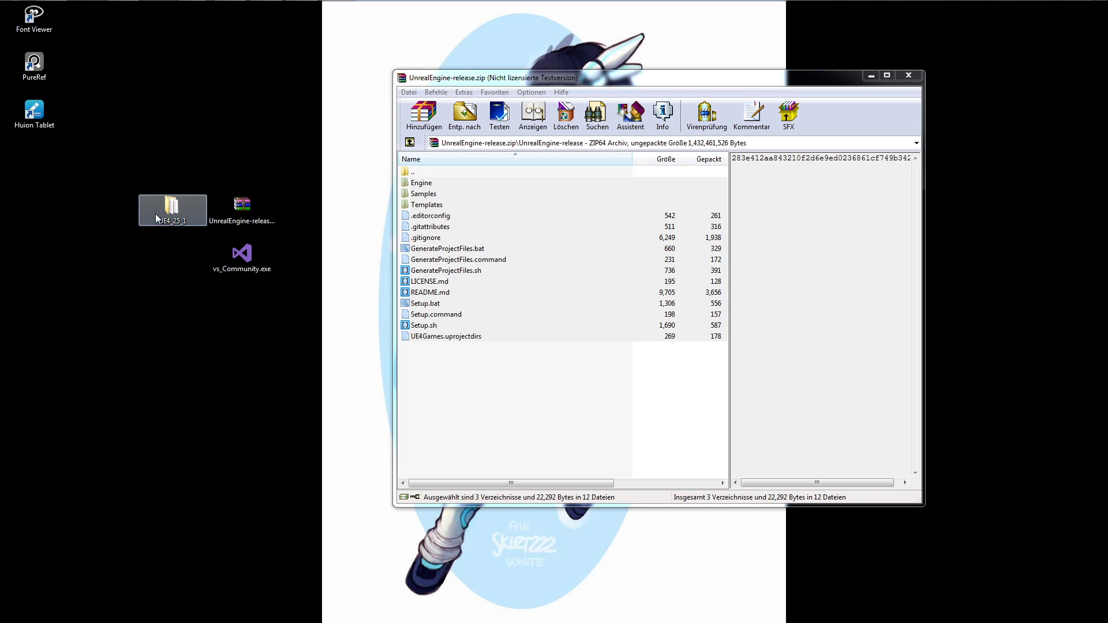
{"action": "left_click", "coordinate": [497, 383]}
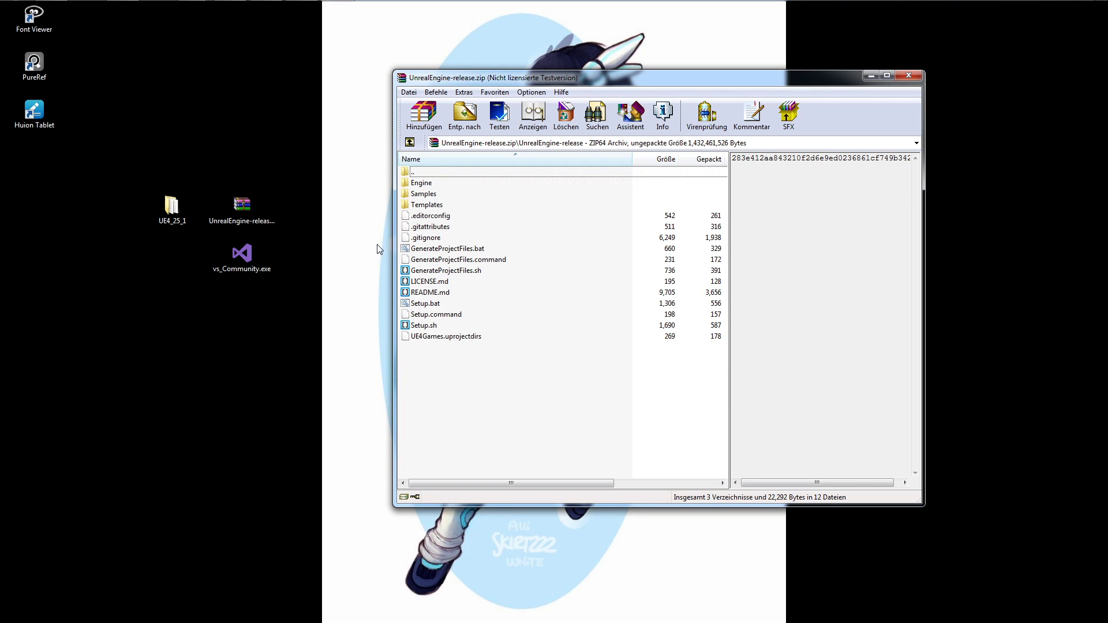
Open the UE4_25_1 desktop folder in place of the archive window and locate Setup.bat and GenerateProjectFiles.bat.
{"action": "double_click", "coordinate": [169, 210]}
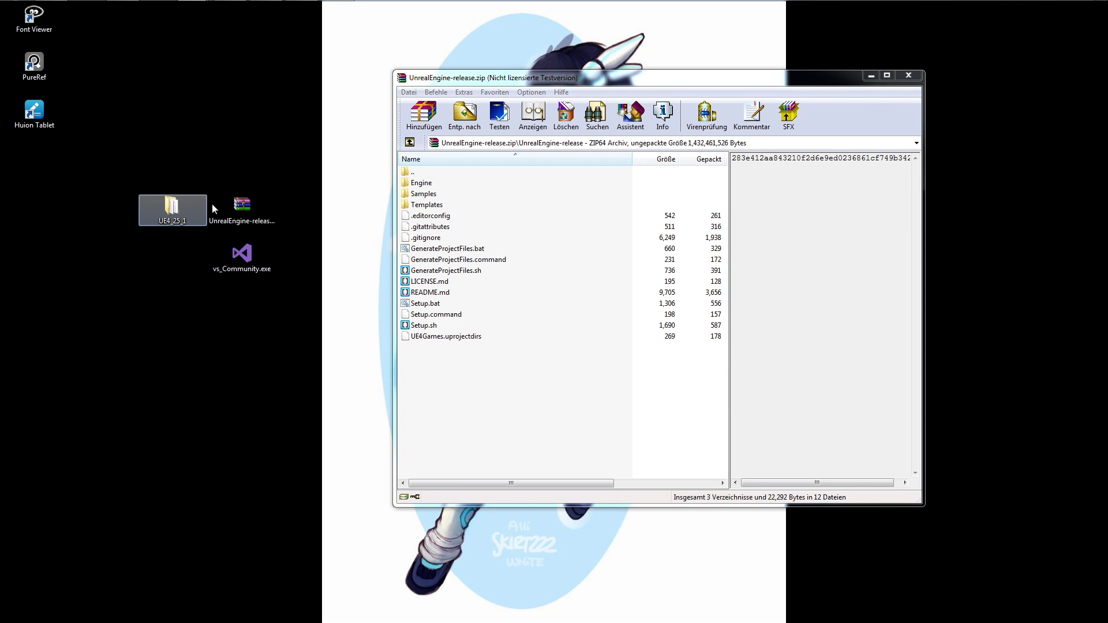
{"action": "left_click_drag", "start_coordinate": [563, 77], "coordinate": [766, 95]}
{"action": "left_click", "coordinate": [909, 75]}
{"action": "left_click_drag", "start_coordinate": [597, 95], "coordinate": [710, 84]}
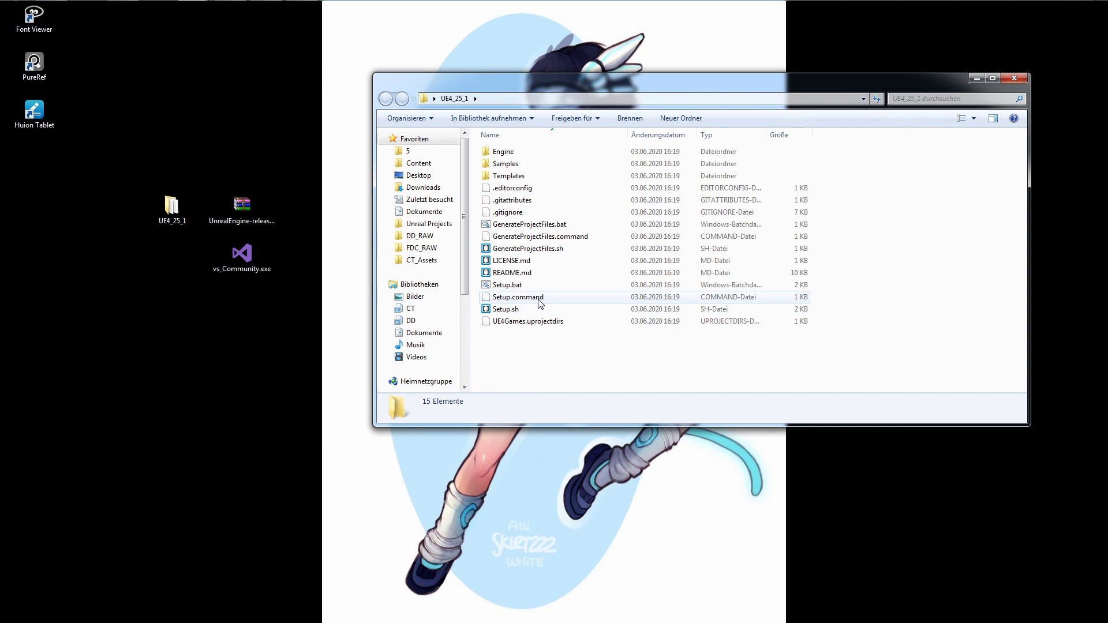
{"action": "left_click", "coordinate": [518, 287]}
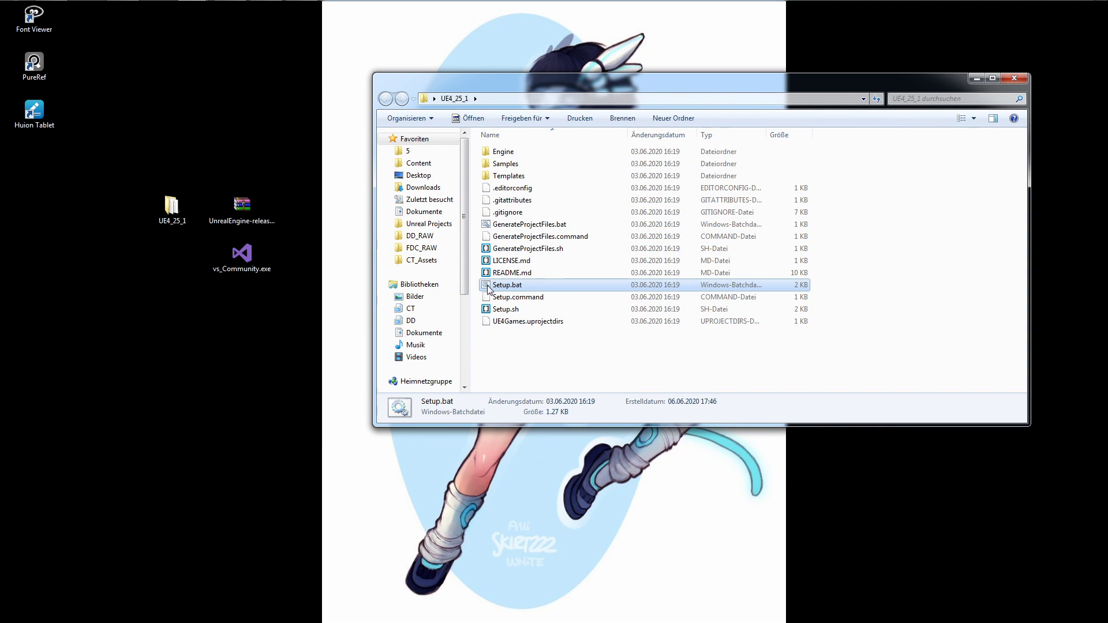
{"action": "left_click", "coordinate": [525, 225]}
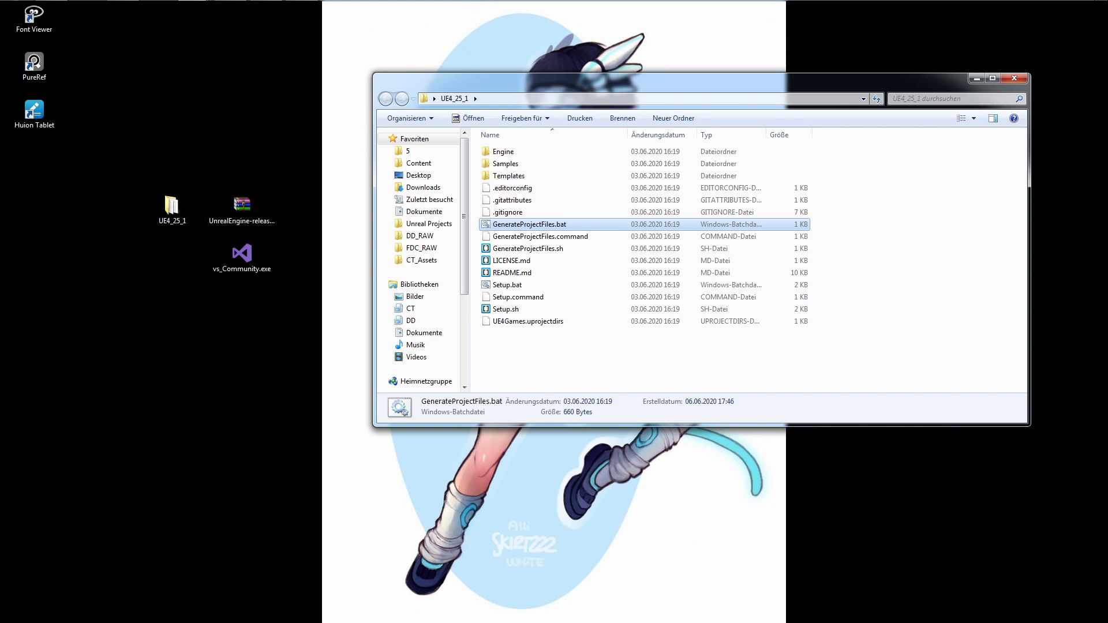
Switch to the Visual Studio Installer and expand the installation details for .NET desktop development and C++ game development.
{"action": "left_click", "coordinate": [302, 10]}
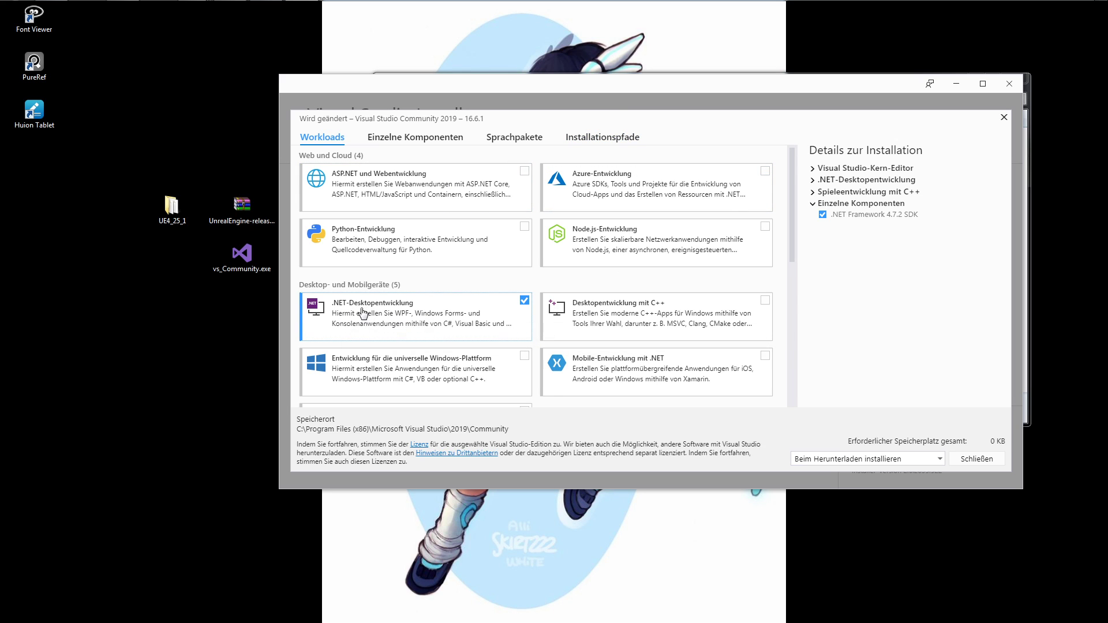
{"action": "left_click_drag", "start_coordinate": [790, 233], "coordinate": [803, 208]}
{"action": "left_click", "coordinate": [814, 192]}
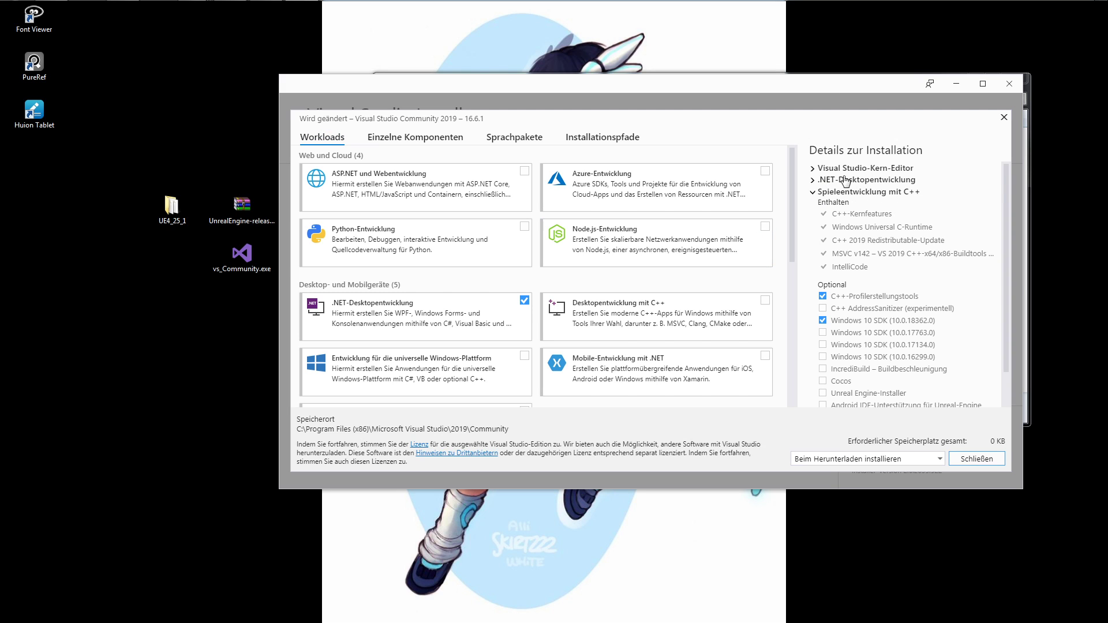
{"action": "left_click", "coordinate": [813, 180]}
{"action": "left_click", "coordinate": [813, 170]}
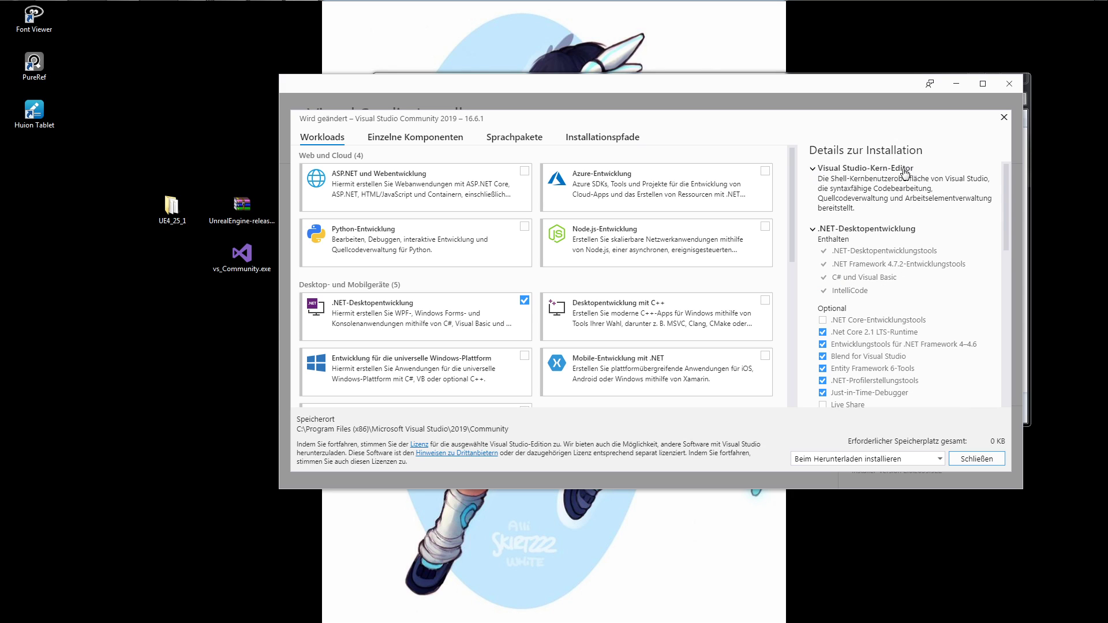
{"action": "left_click", "coordinate": [813, 170]}
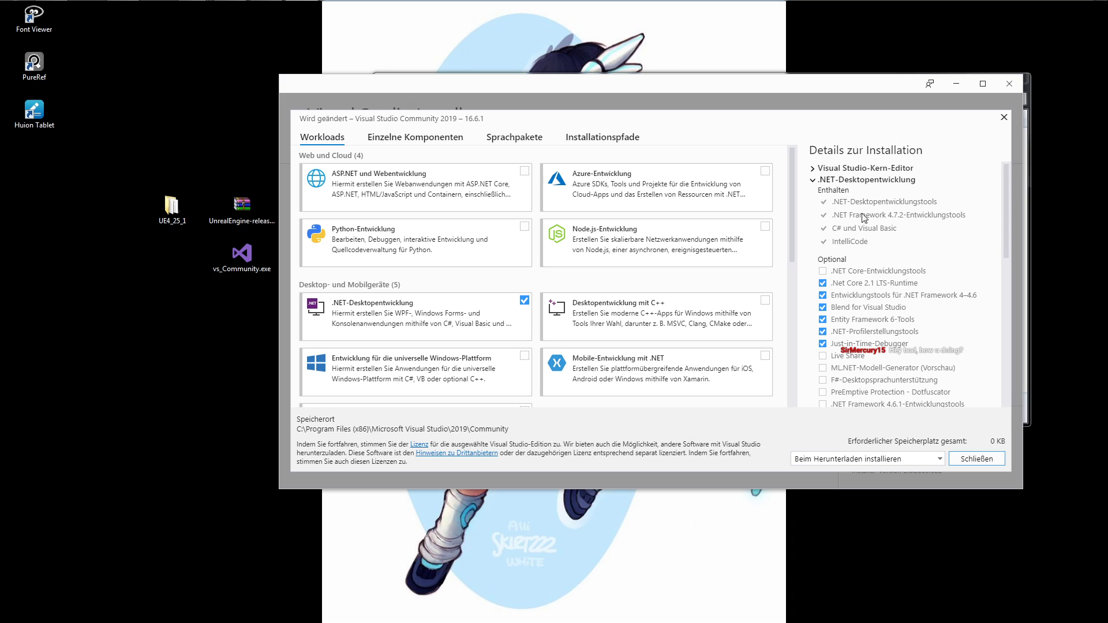
Review the optional .NET desktop and C++ game development components, then close the installer and return to Setup.bat.
{"action": "left_click_drag", "start_coordinate": [1010, 200], "coordinate": [1010, 232]}
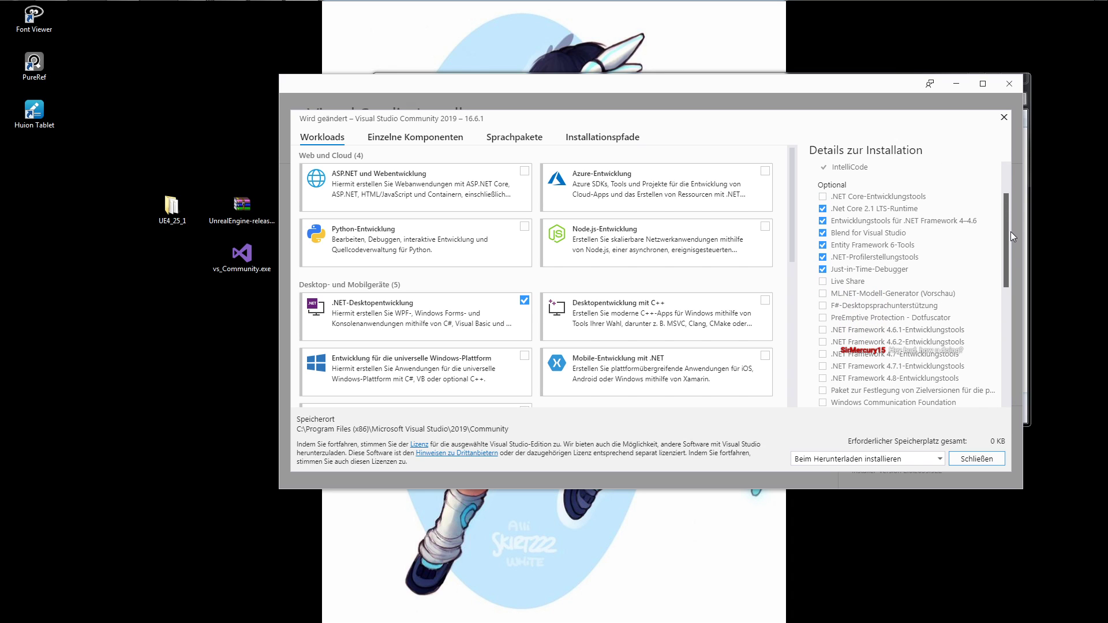
{"action": "mouse_move", "coordinate": [1009, 231]}
{"action": "left_mouse_down"}
{"action": "mouse_move", "coordinate": [1009, 285]}
{"action": "mouse_move", "coordinate": [1013, 241]}
{"action": "left_mouse_up"}
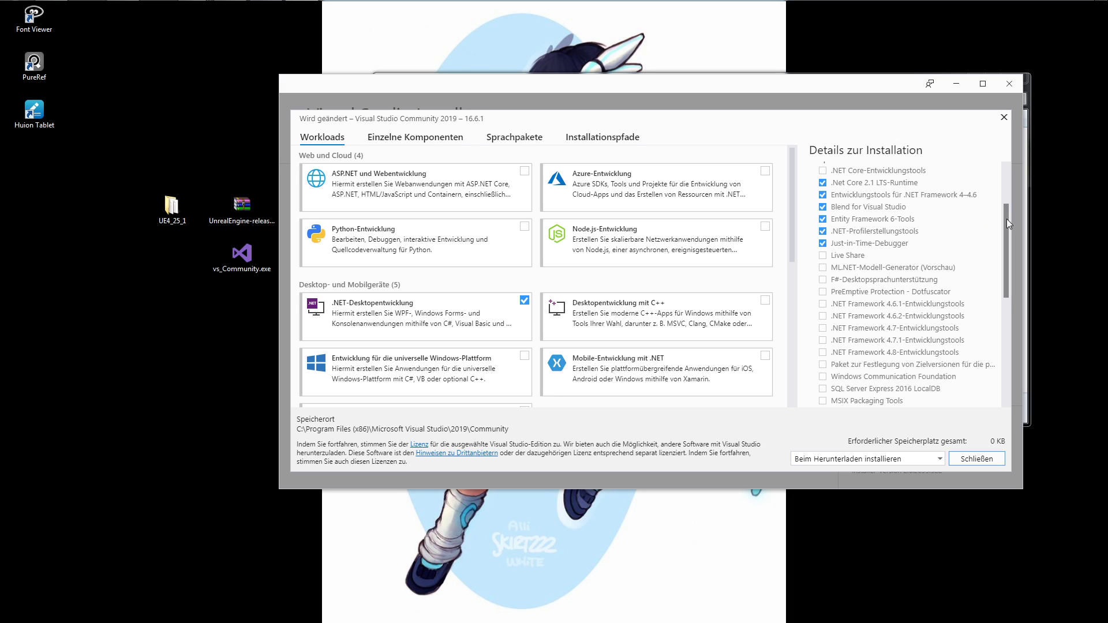
{"action": "left_click_drag", "start_coordinate": [1006, 219], "coordinate": [1001, 345]}
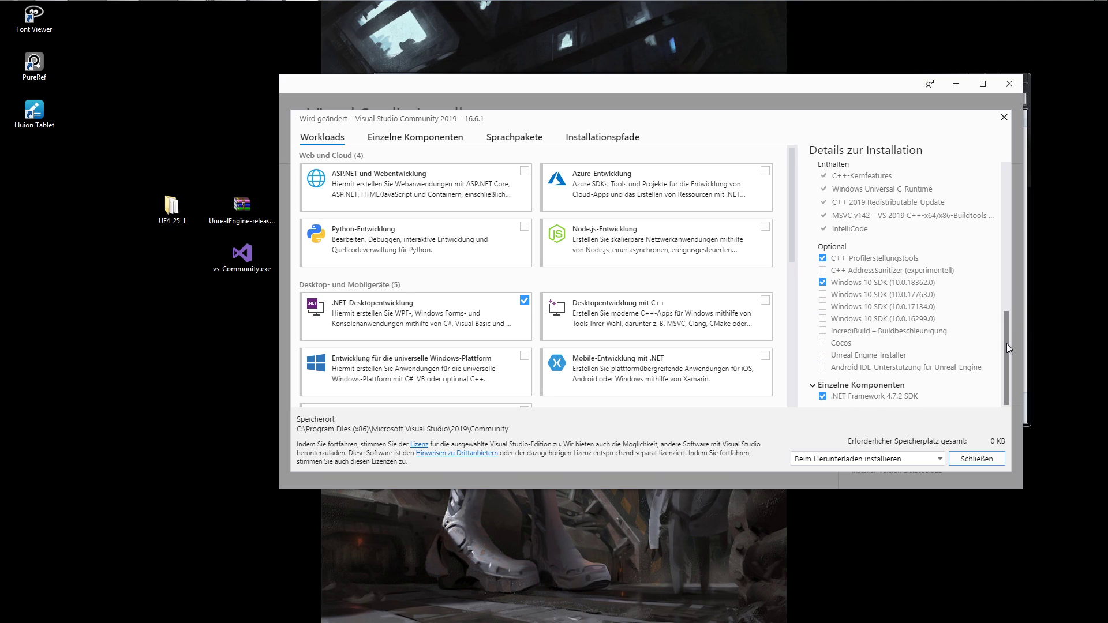
{"action": "left_click_drag", "start_coordinate": [1007, 344], "coordinate": [1032, 210]}
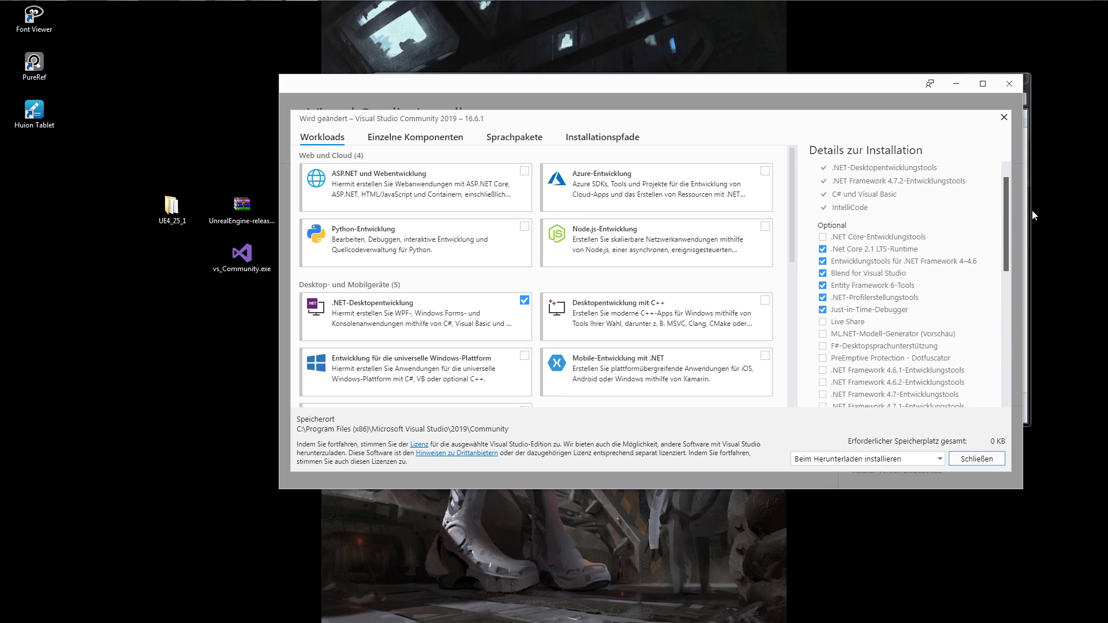
{"action": "left_click", "coordinate": [1009, 84]}
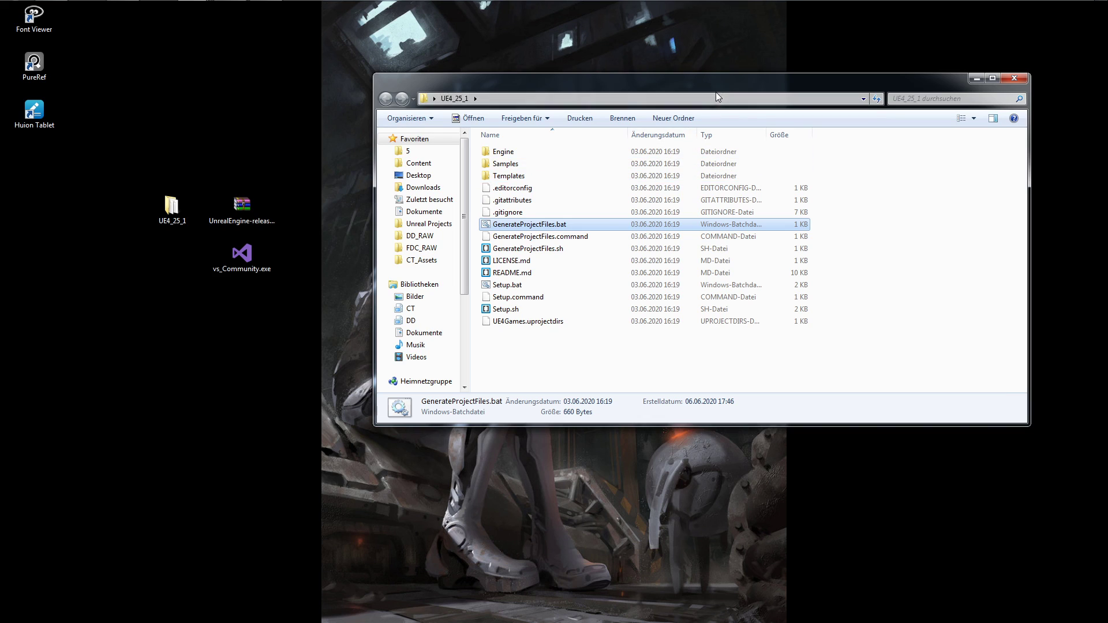
{"action": "left_click", "coordinate": [507, 287]}
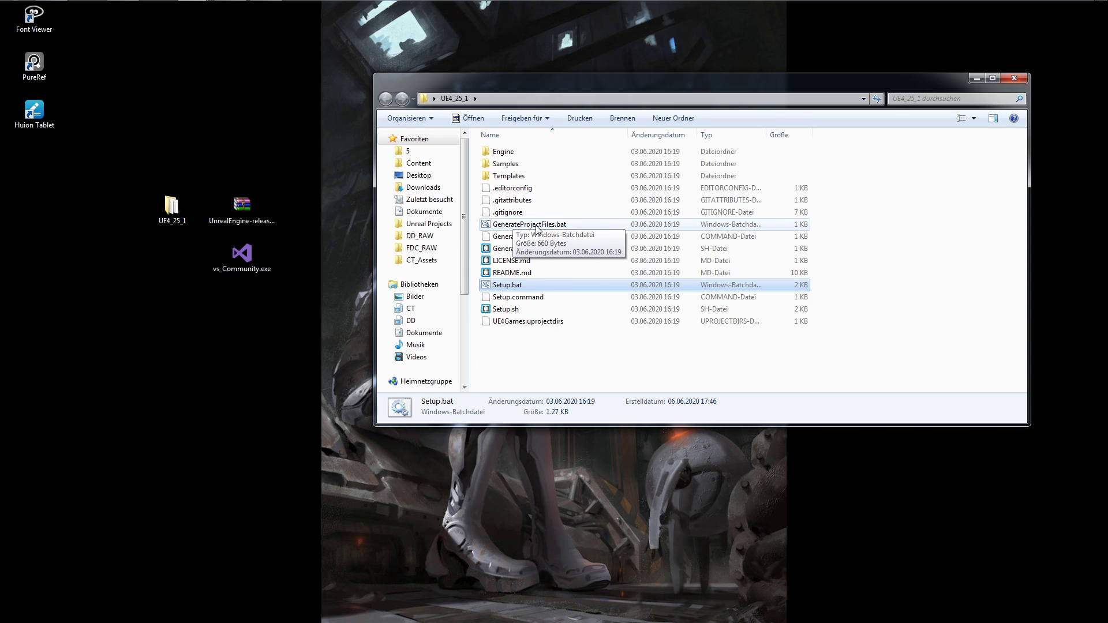
{"action": "mouse_move", "coordinate": [256, 5]}
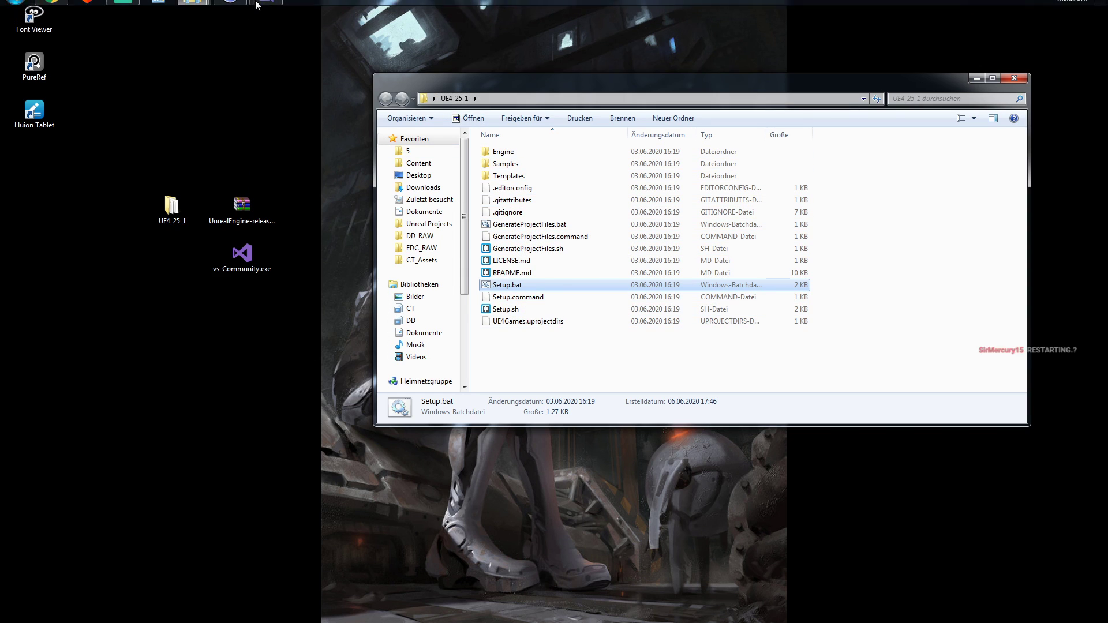
{"action": "left_click", "coordinate": [159, 12]}
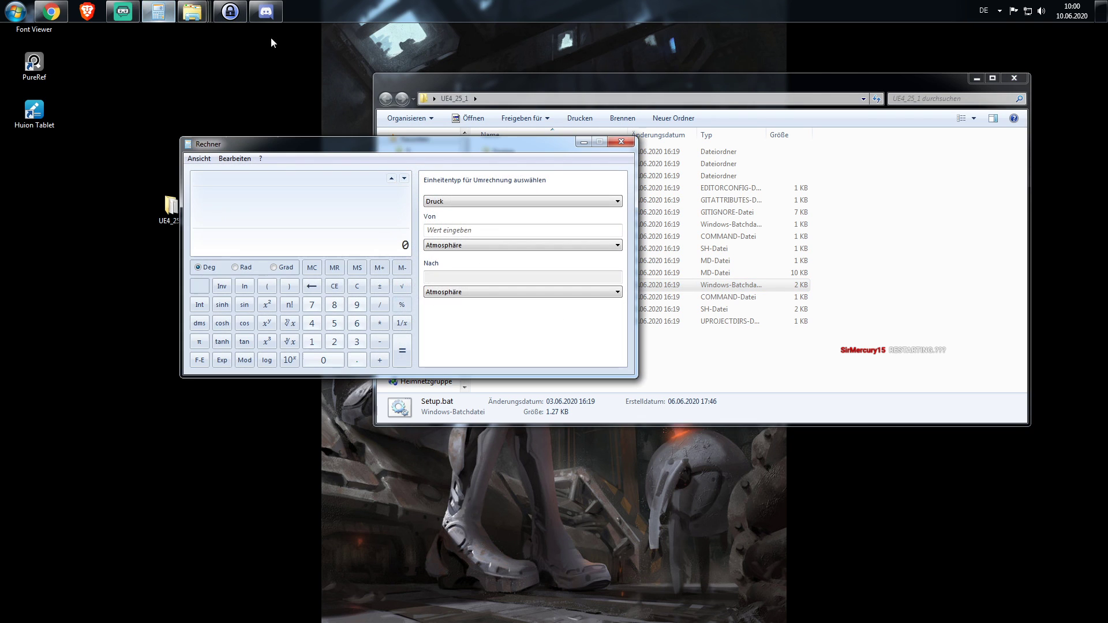
{"action": "left_click", "coordinate": [621, 141]}
Bring the UE4_25_1 folder stored on drive C: in front of the desktop copy to view its files.
{"action": "mouse_move", "coordinate": [200, 20]}
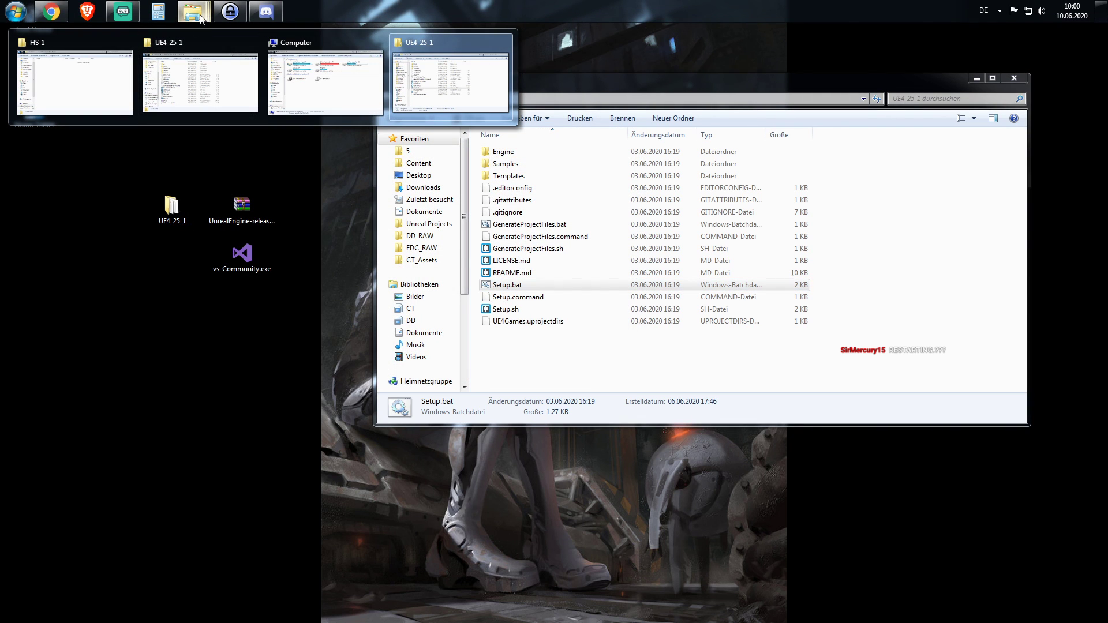
{"action": "left_click", "coordinate": [452, 75]}
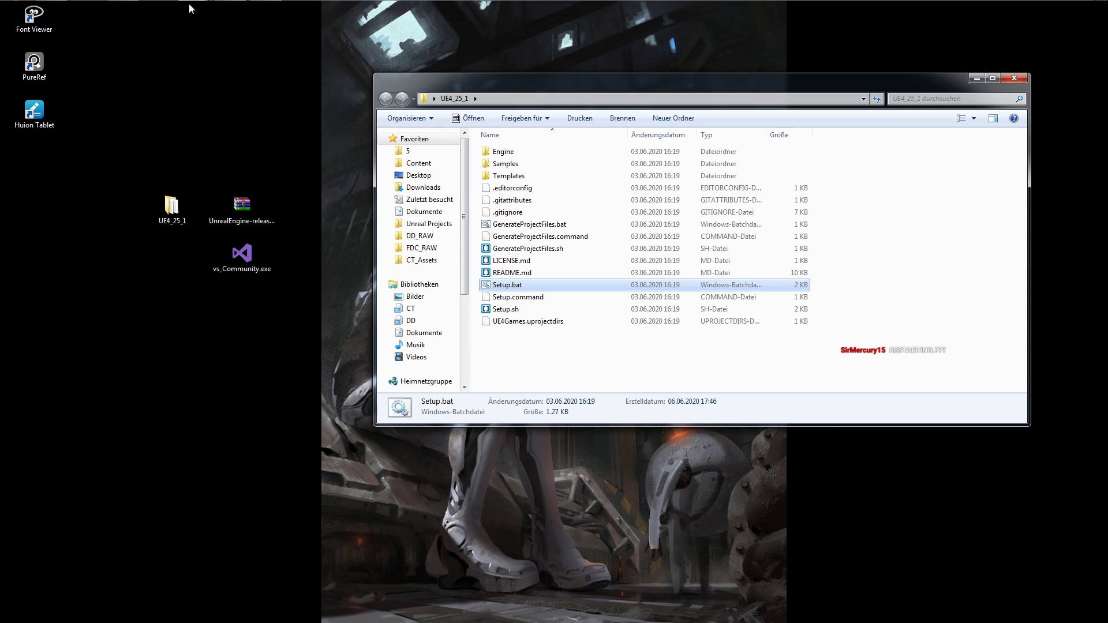
{"action": "left_click", "coordinate": [206, 25]}
{"action": "left_click", "coordinate": [299, 160]}
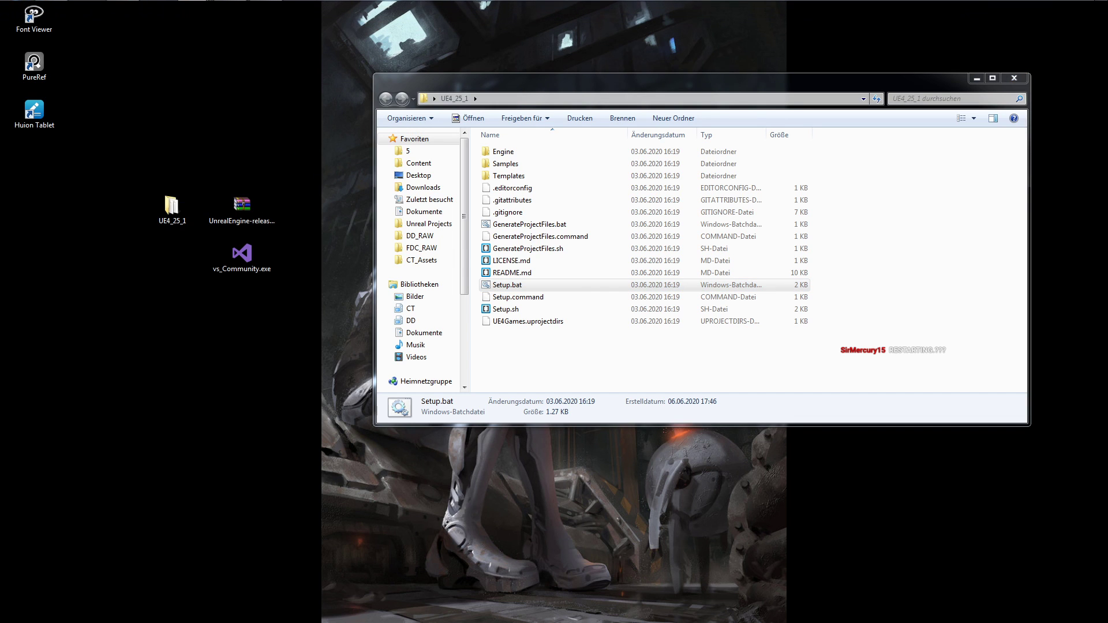
{"action": "left_click_drag", "start_coordinate": [0, 260], "coordinate": [656, 178]}
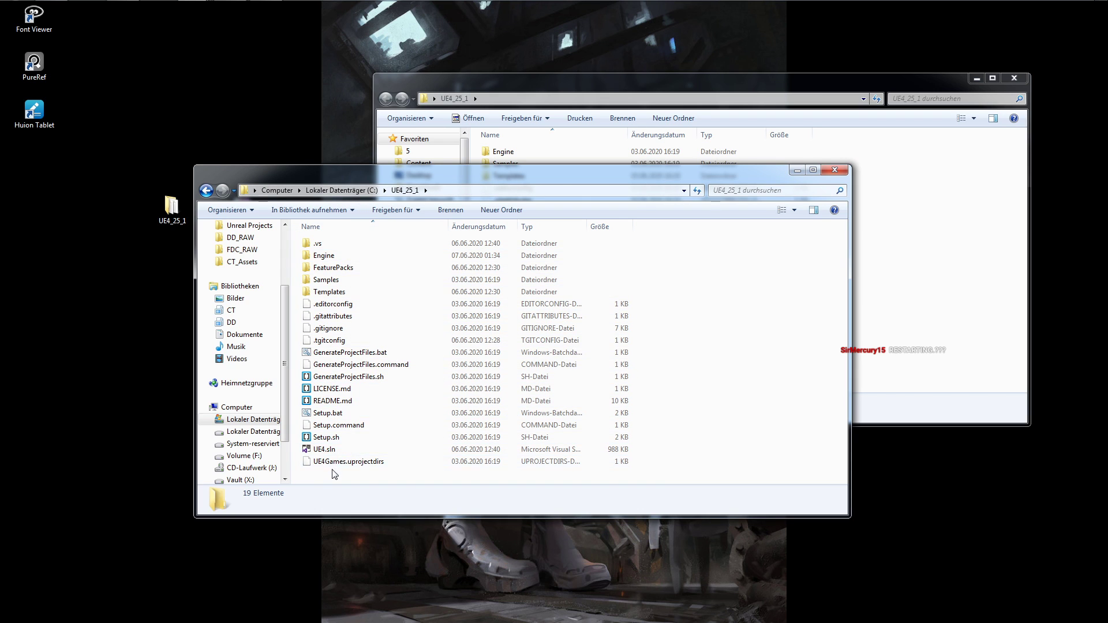
Close the desktop copy of the UE4_25_1 folder and open UE4.sln from the C: copy in Visual Studio.
{"action": "left_click", "coordinate": [587, 89]}
{"action": "left_click_drag", "start_coordinate": [587, 89], "coordinate": [668, 162]}
{"action": "left_click", "coordinate": [322, 453]}
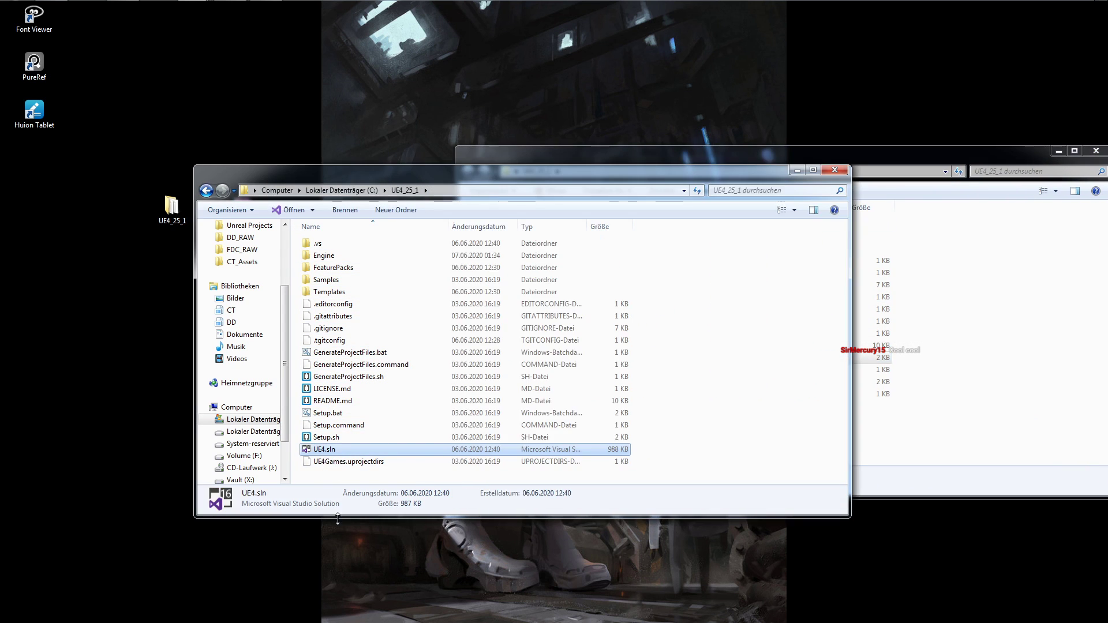
{"action": "left_click", "coordinate": [1096, 151]}
{"action": "double_click", "coordinate": [335, 450]}
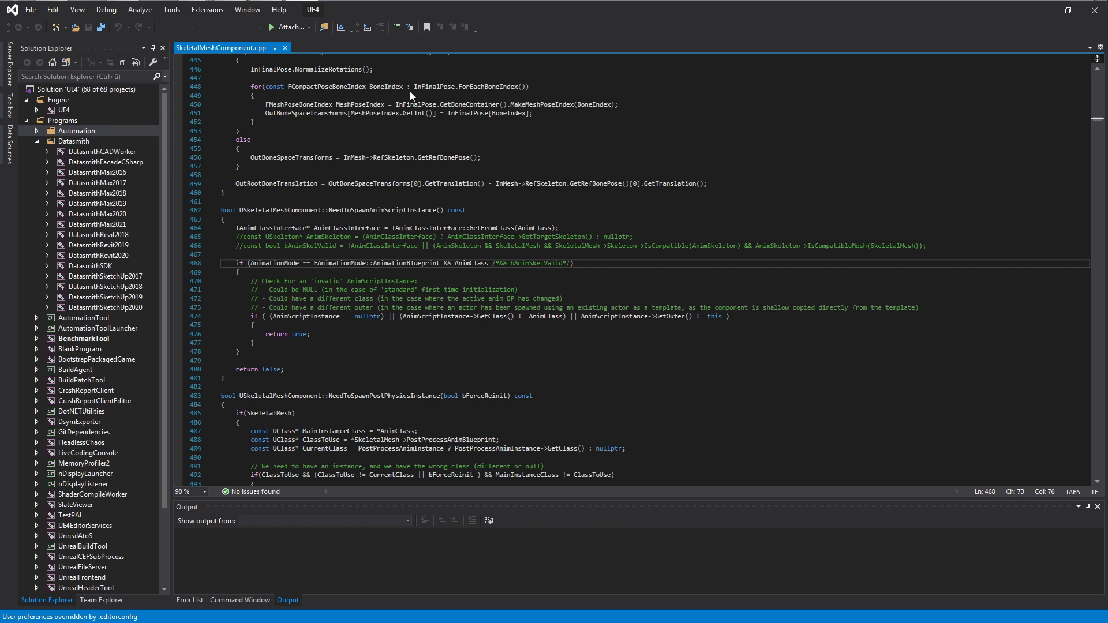
Close SkeletalMeshComponent.cpp and set the solution configuration to Development Editor.
{"action": "left_click", "coordinate": [286, 48]}
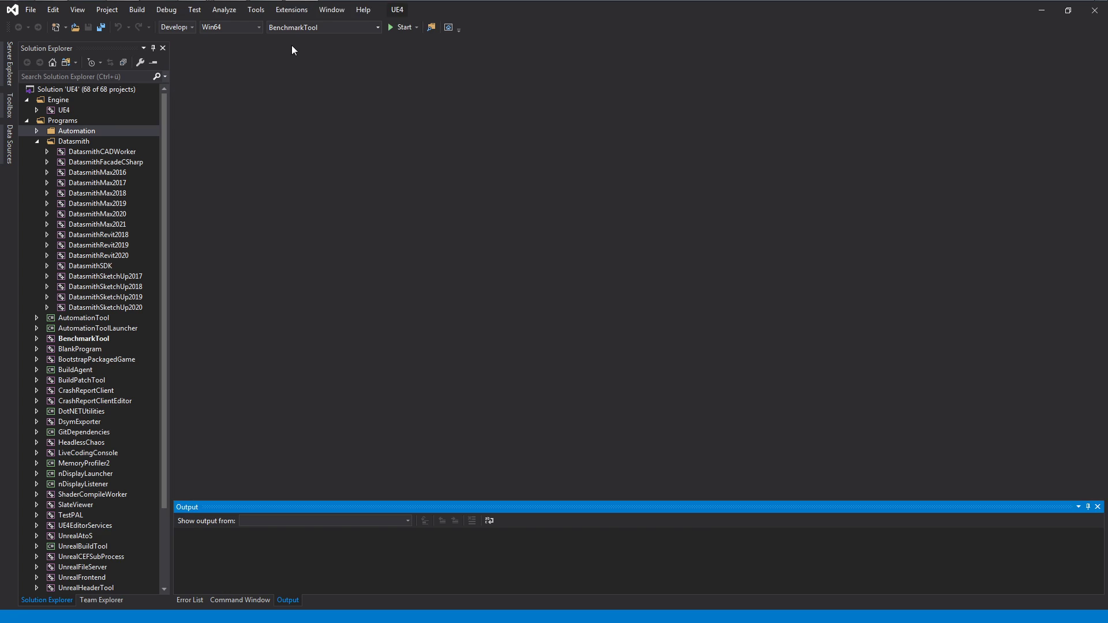
{"action": "left_click", "coordinate": [191, 27]}
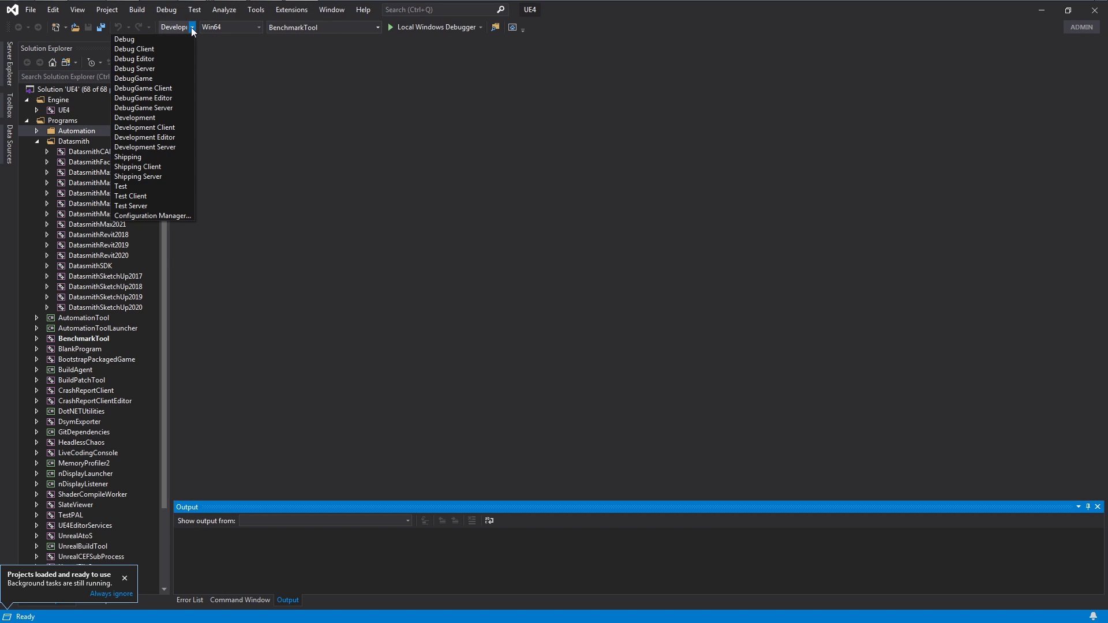
{"action": "left_click", "coordinate": [166, 138]}
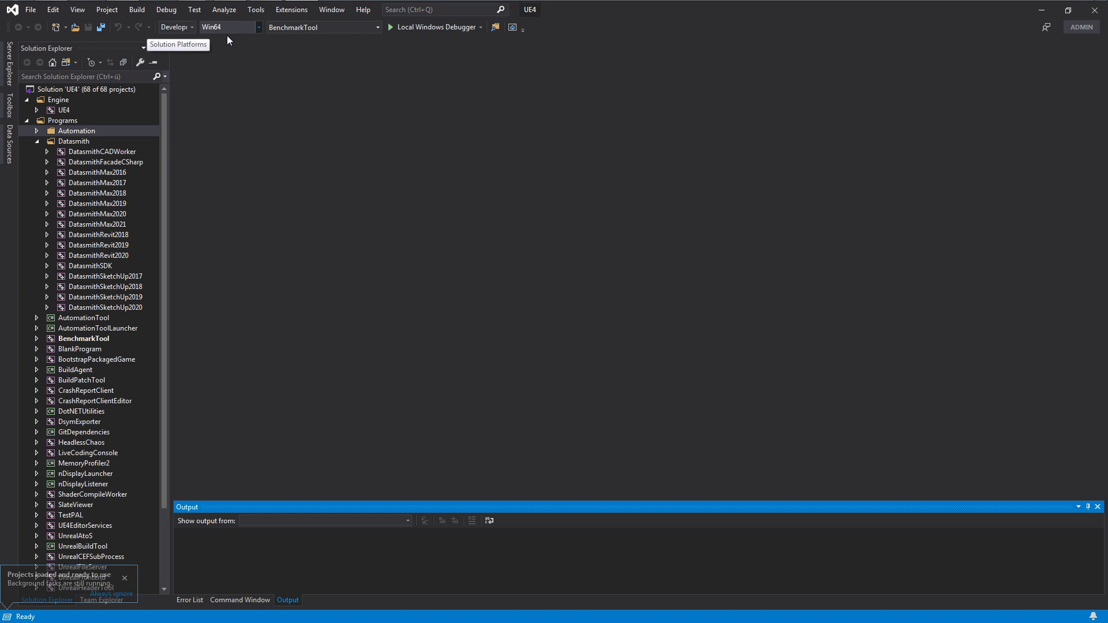
Bring up the Build command for the UE4 engine project without running it, and close Visual Studio.
{"action": "left_click", "coordinate": [65, 113]}
{"action": "right_click", "coordinate": [66, 115]}
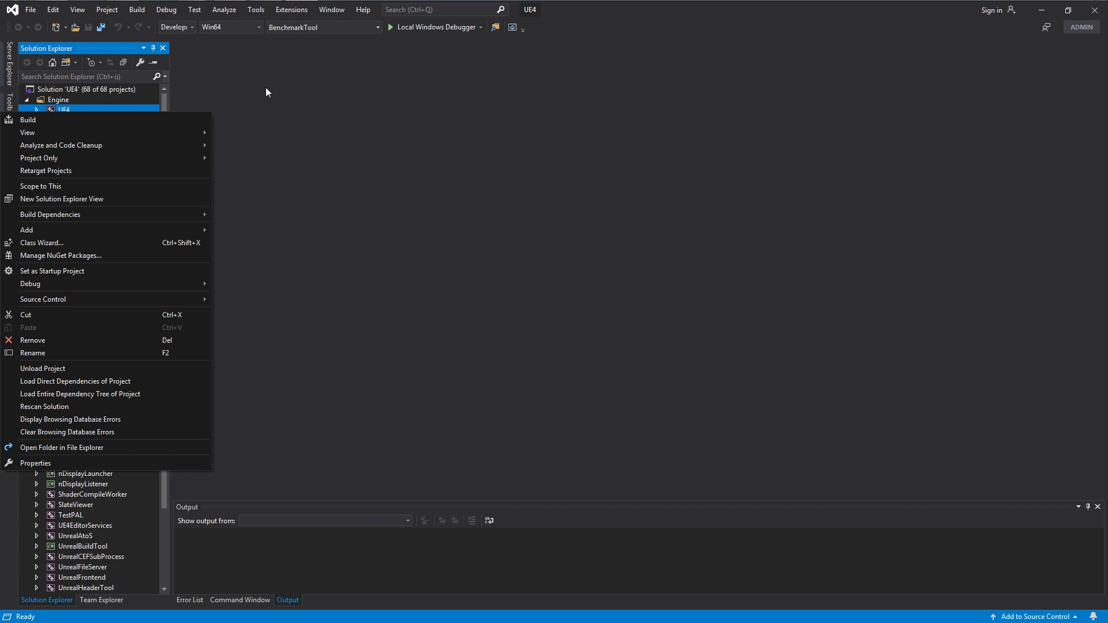
{"action": "left_click", "coordinate": [680, 16]}
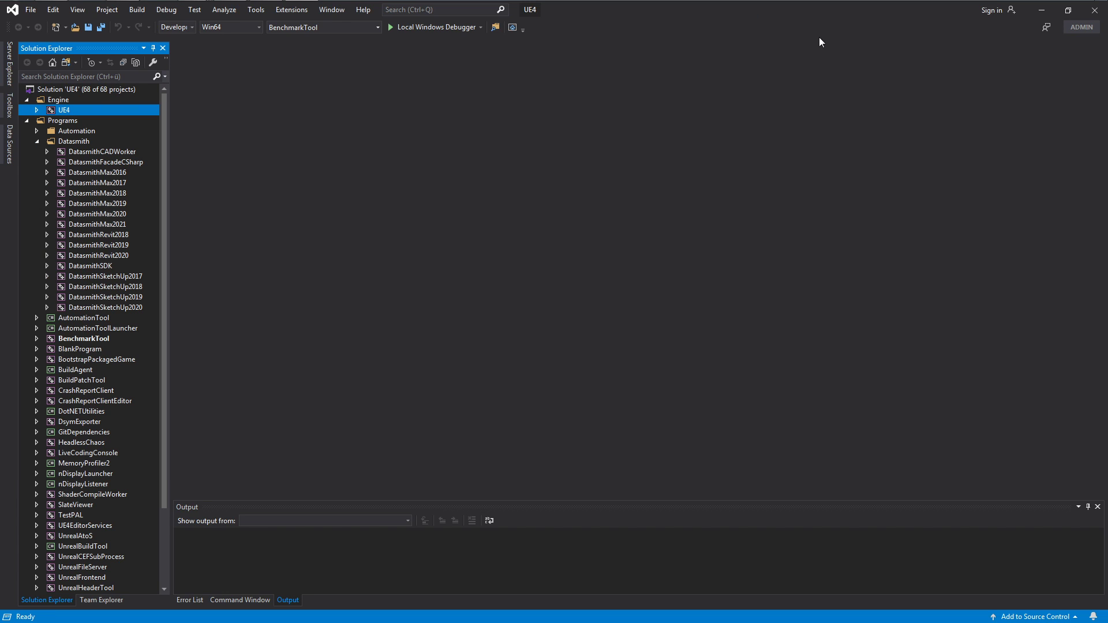
{"action": "left_click", "coordinate": [1094, 10]}
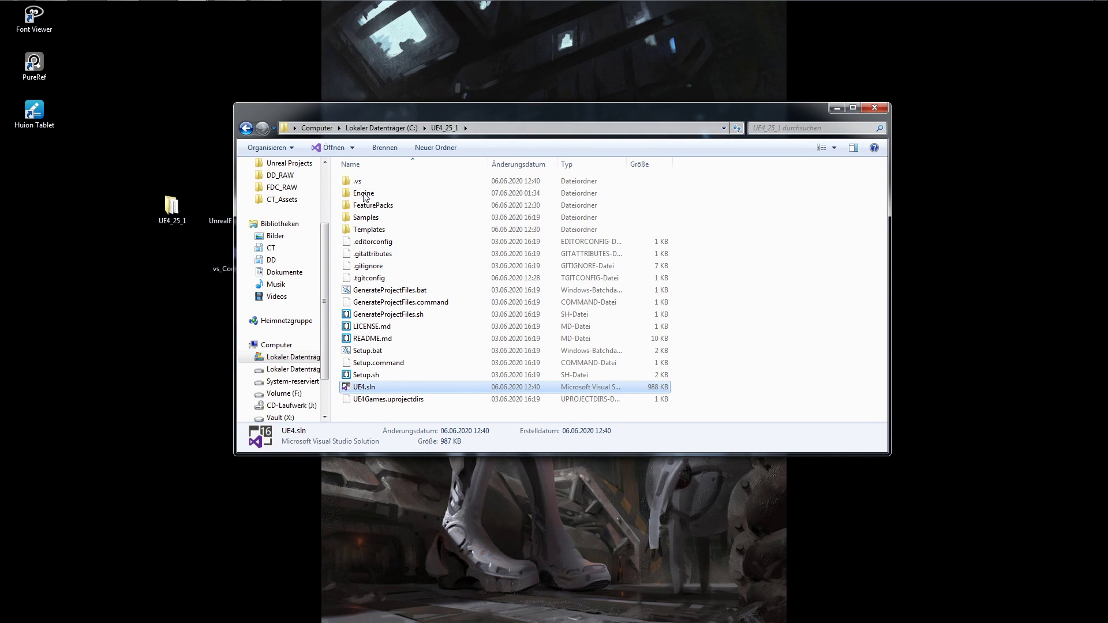
Open the Engine\Binaries\Win64 folder inside UE4_25_1 on drive C:.
{"action": "left_click_drag", "start_coordinate": [626, 119], "coordinate": [764, 96]}
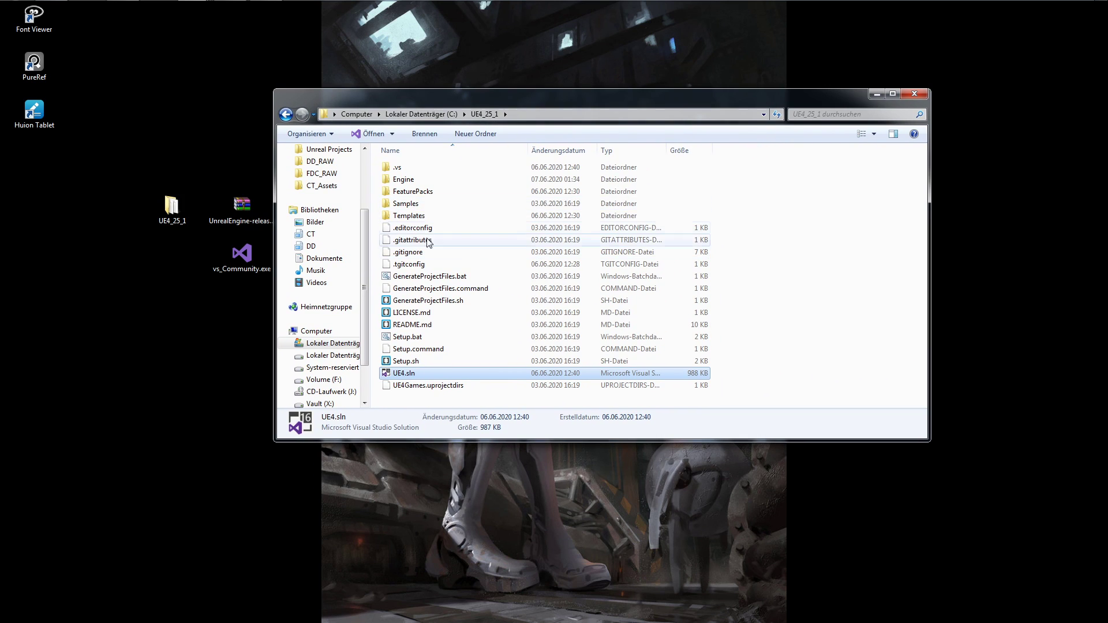
{"action": "double_click", "coordinate": [541, 180]}
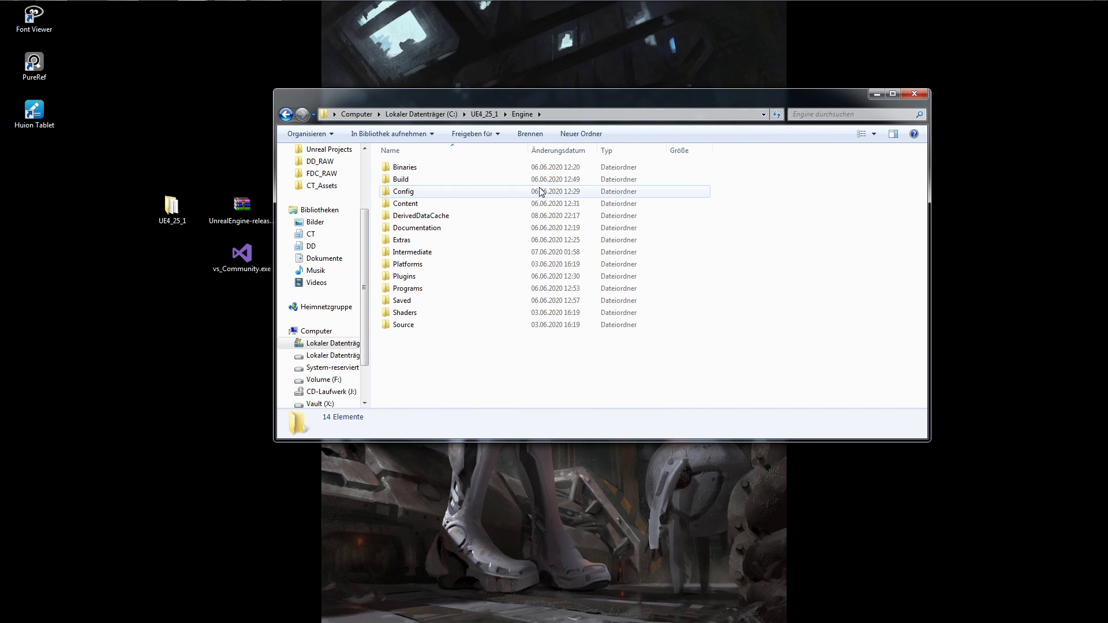
{"action": "double_click", "coordinate": [425, 167]}
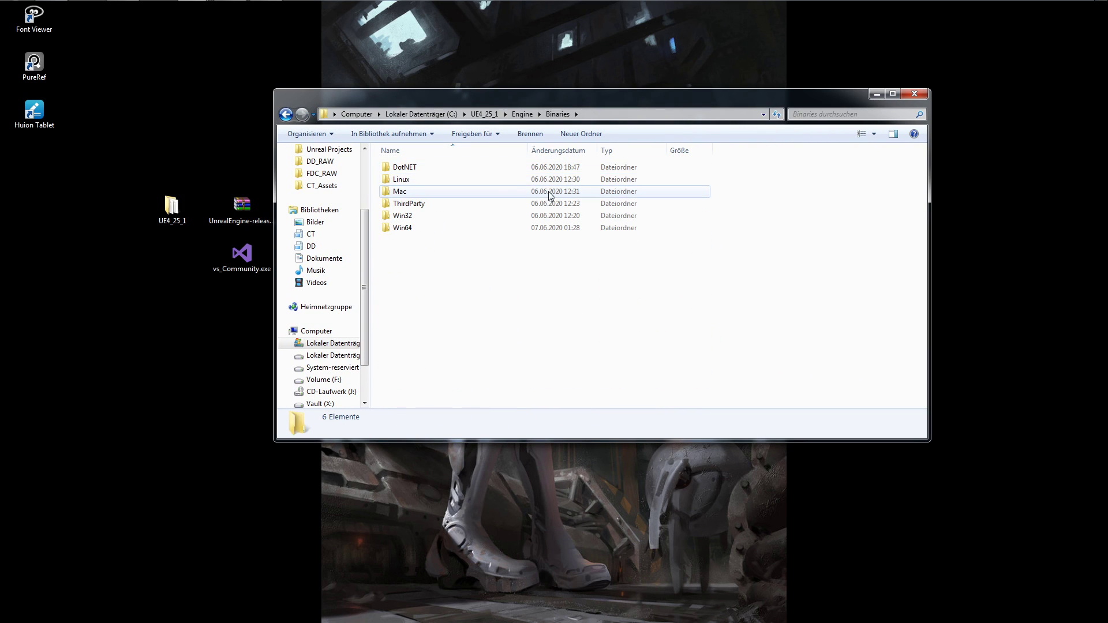
{"action": "left_click", "coordinate": [418, 229]}
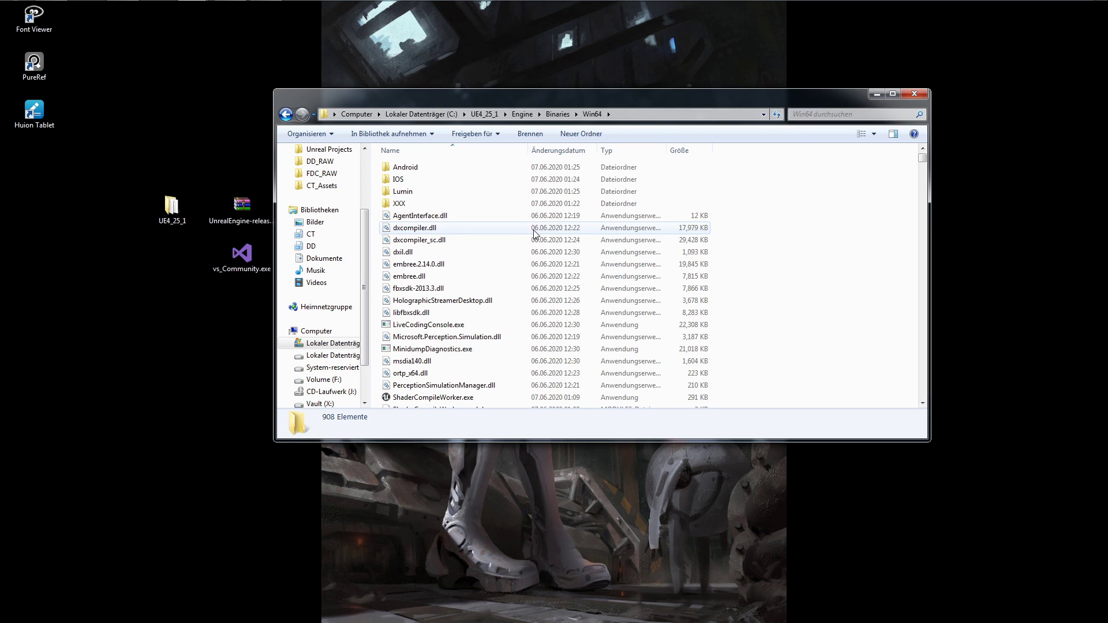
Find UE4Editor.exe in the Win64 folder and launch it.
{"action": "scroll", "coordinate": [788, 226], "scroll_direction": "down", "scroll_amount": 6}
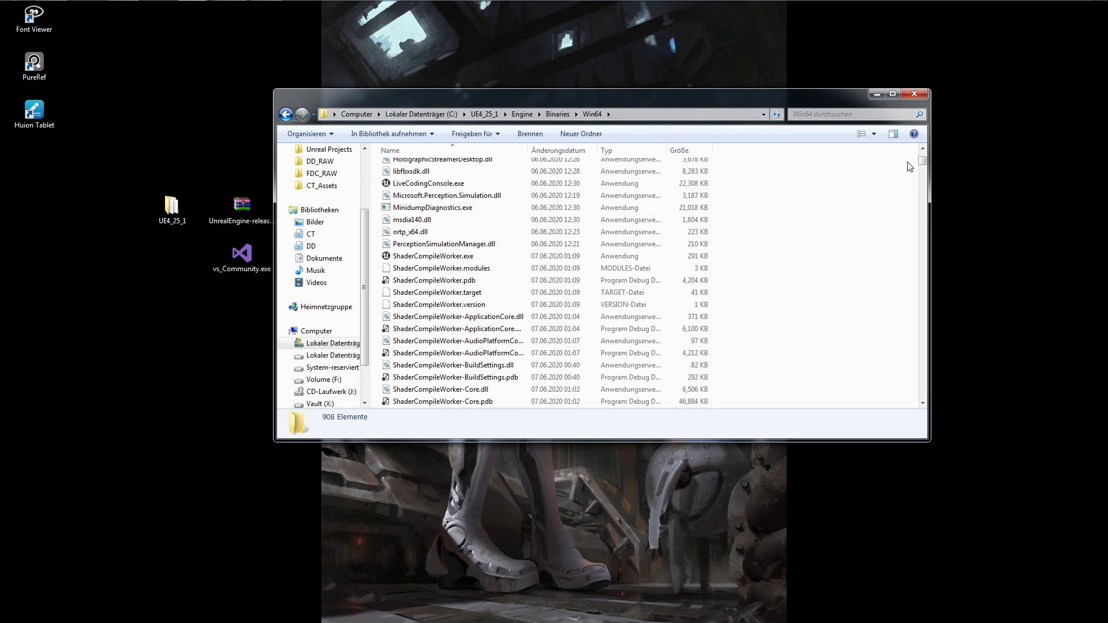
{"action": "key", "text": "e"}
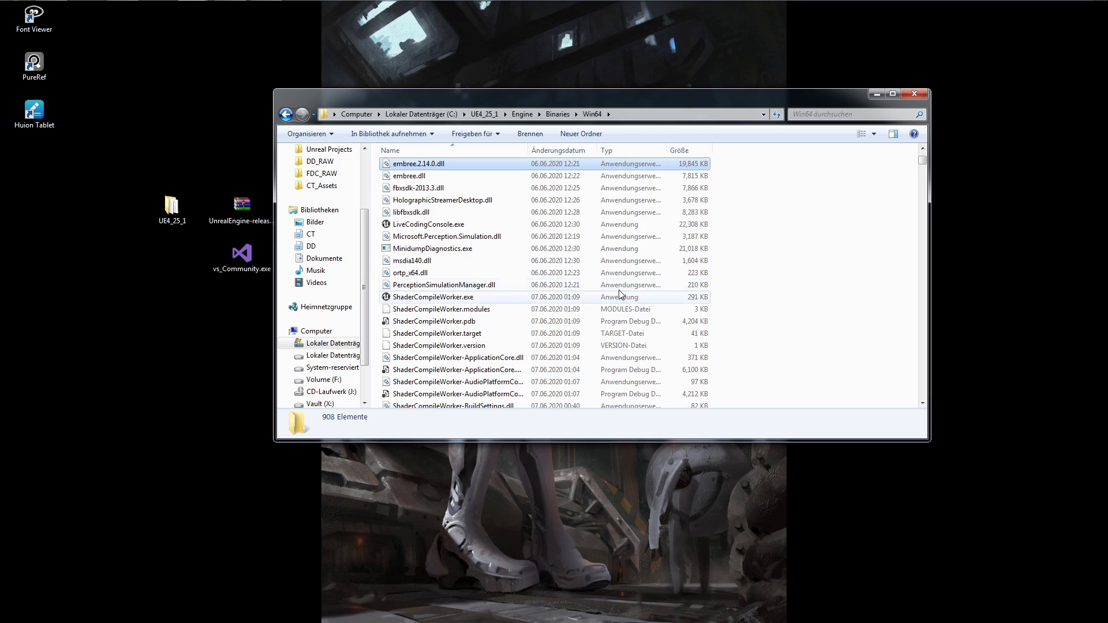
{"action": "scroll", "coordinate": [635, 226], "scroll_direction": "down", "scroll_amount": 5}
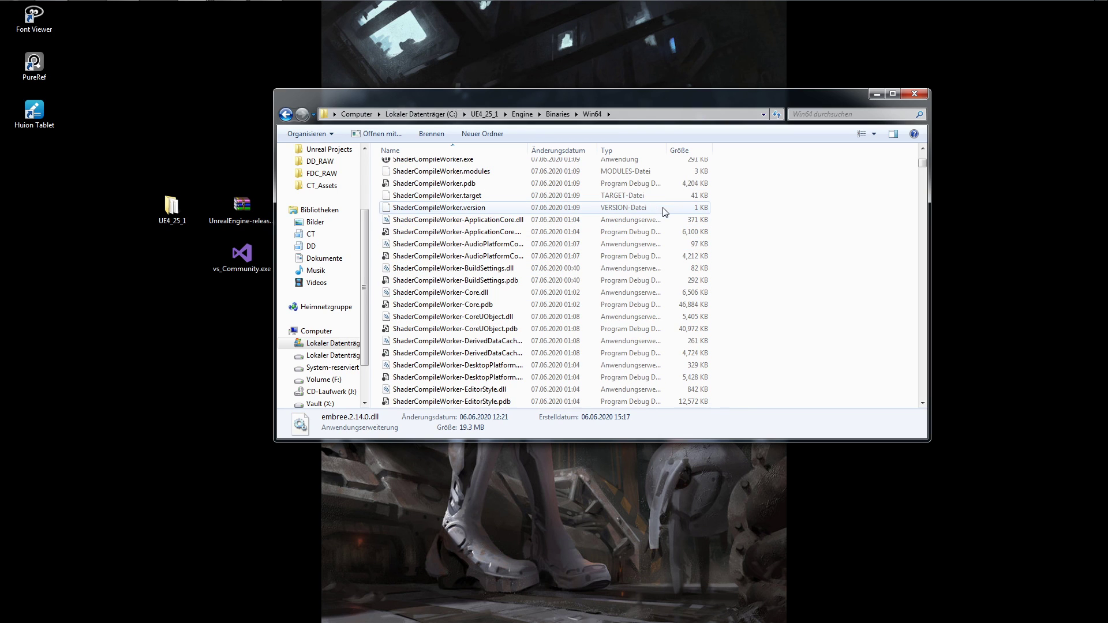
{"action": "key", "text": "e"}
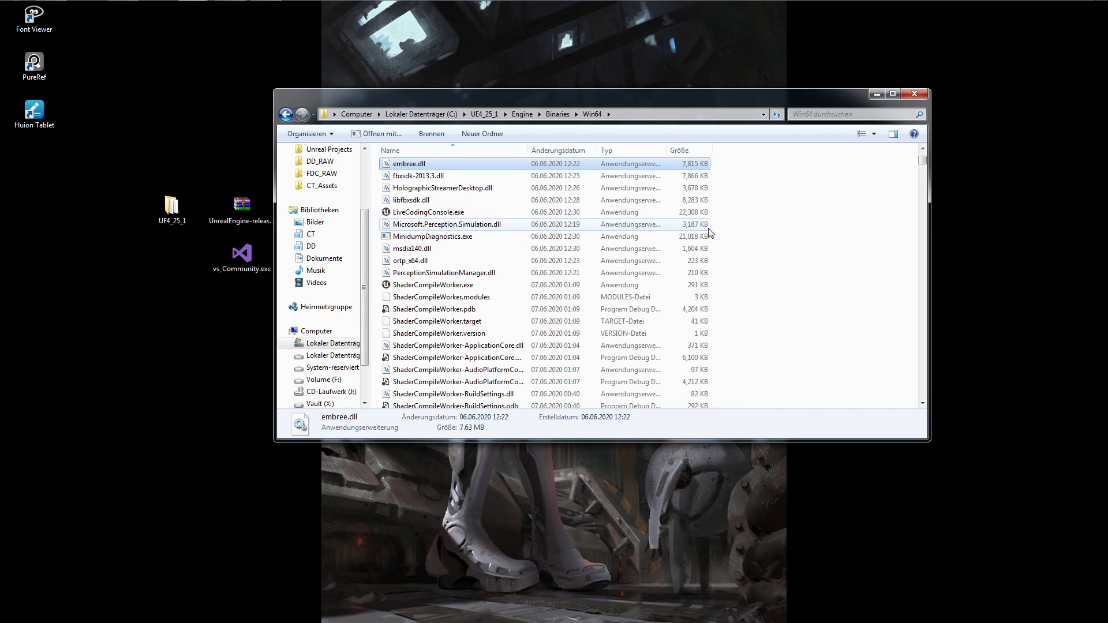
{"action": "left_click_drag", "start_coordinate": [922, 160], "coordinate": [953, 181]}
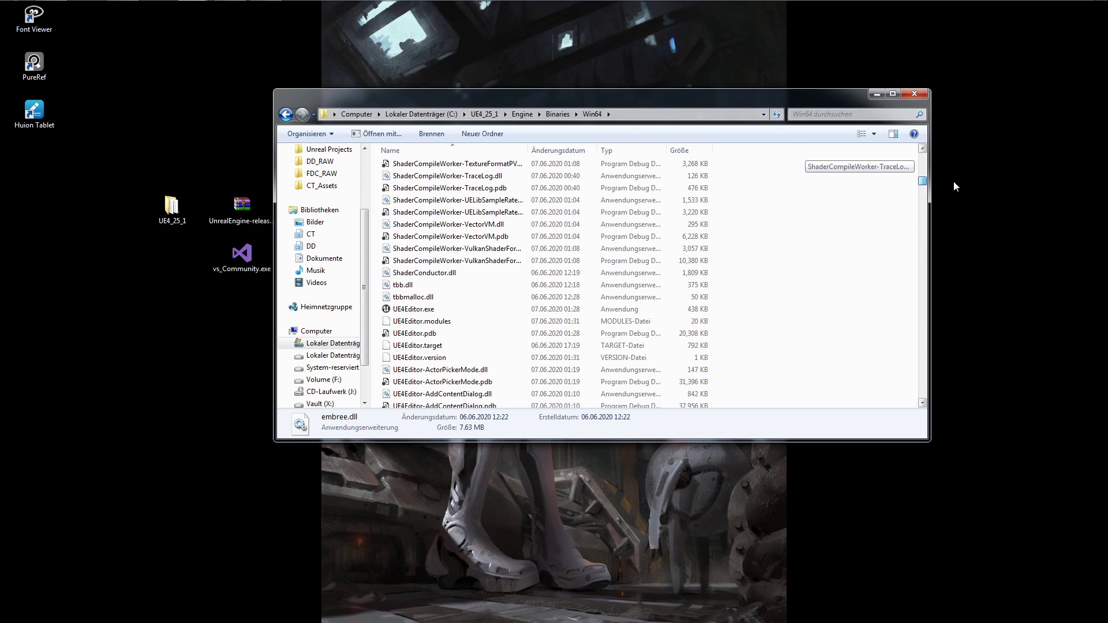
{"action": "left_click", "coordinate": [425, 311]}
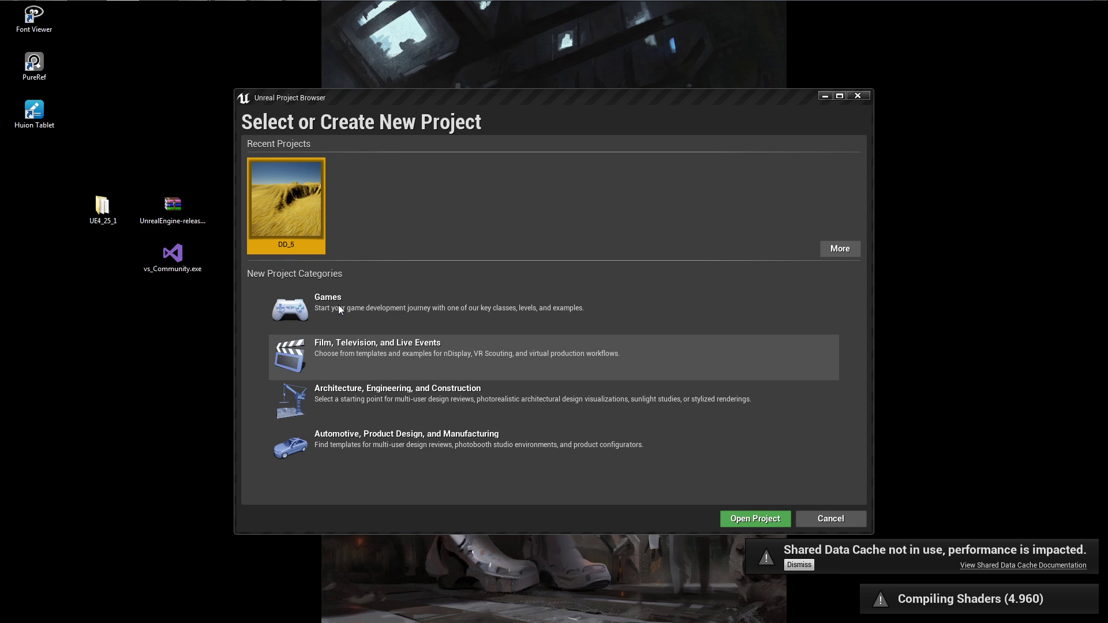
Start a new project in the Games category using the Blank template.
{"action": "left_click", "coordinate": [375, 308]}
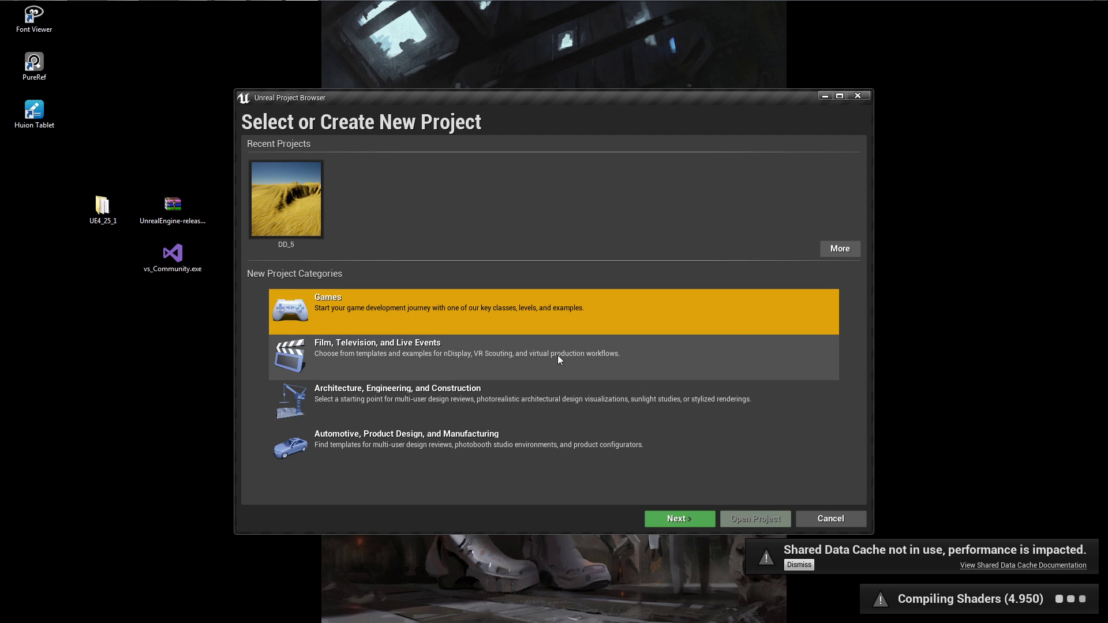
{"action": "left_click", "coordinate": [679, 518]}
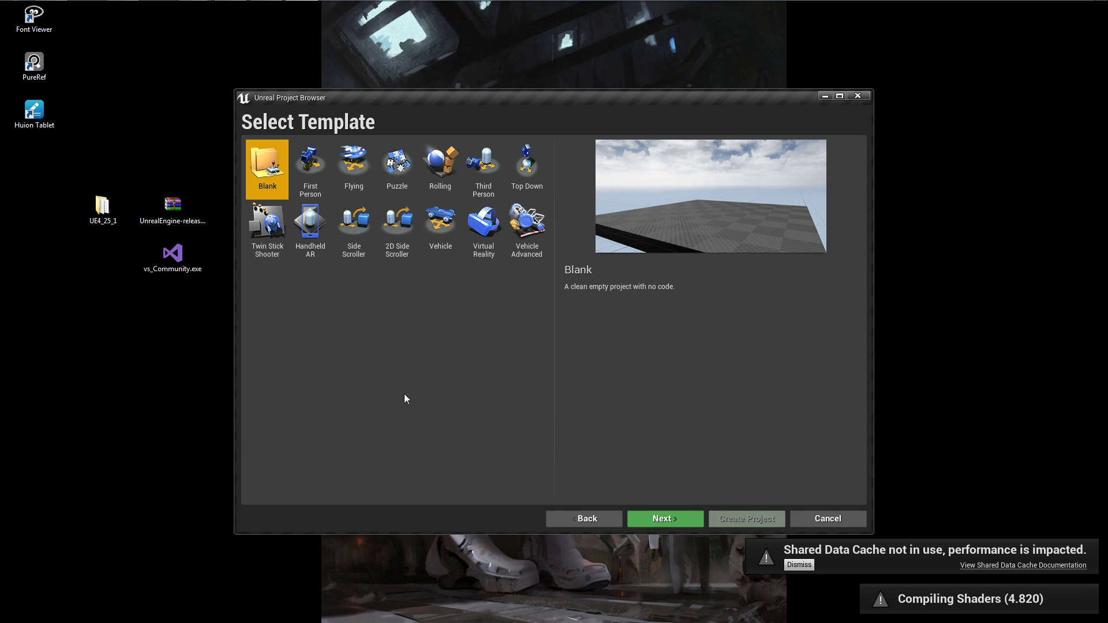
{"action": "left_click", "coordinate": [665, 521]}
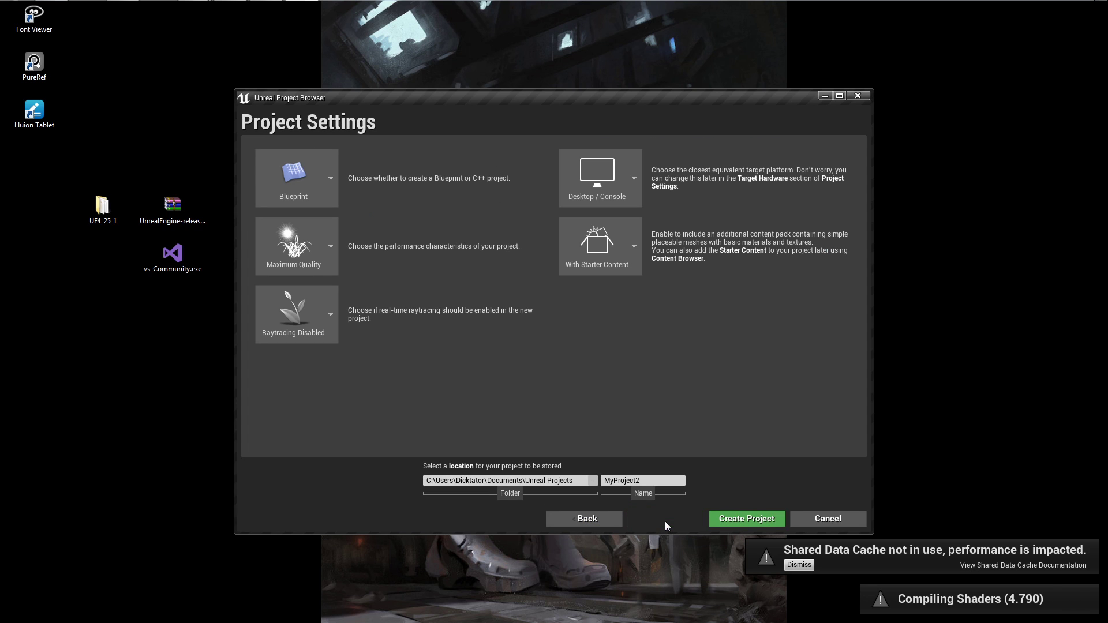
Set the new project to C++ with No Starter Content.
{"action": "left_click", "coordinate": [323, 175]}
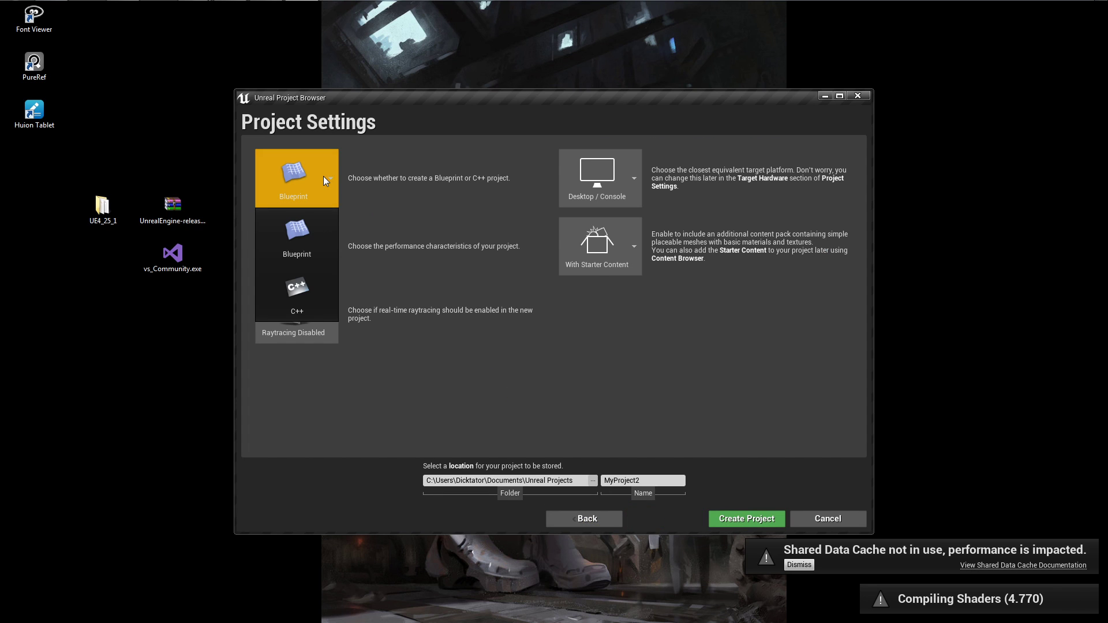
{"action": "left_click", "coordinate": [300, 292]}
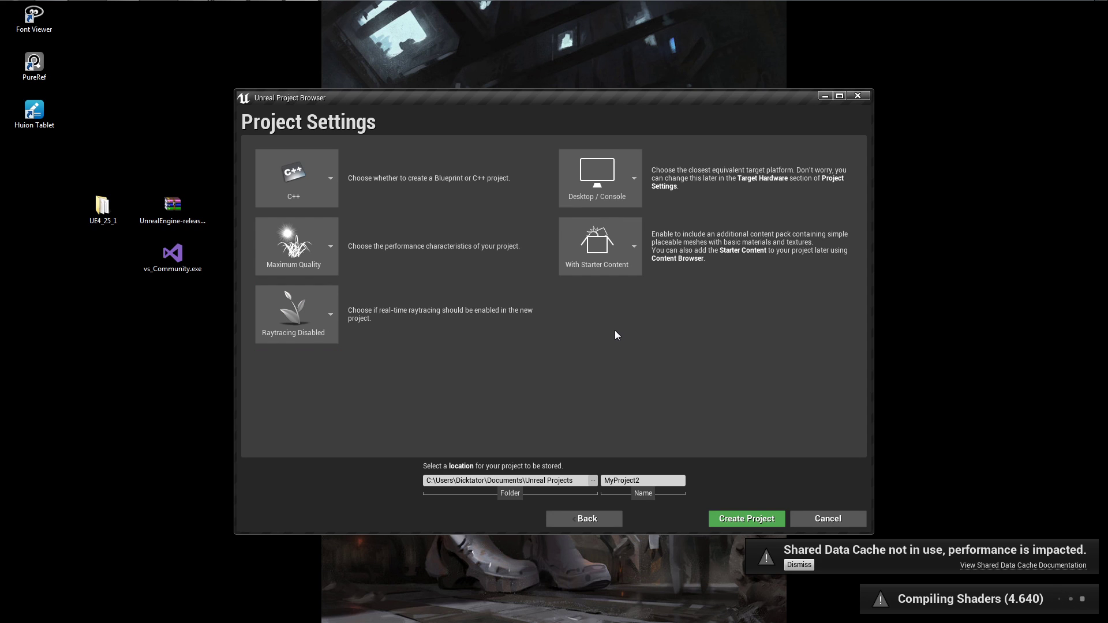
{"action": "left_click", "coordinate": [632, 247]}
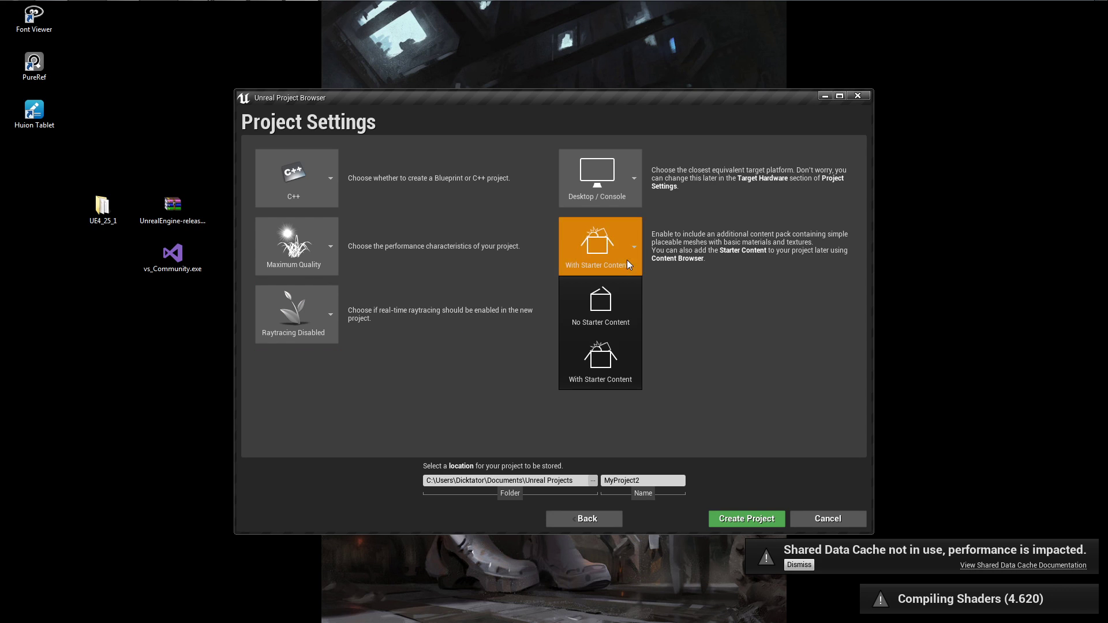
{"action": "left_click", "coordinate": [609, 308]}
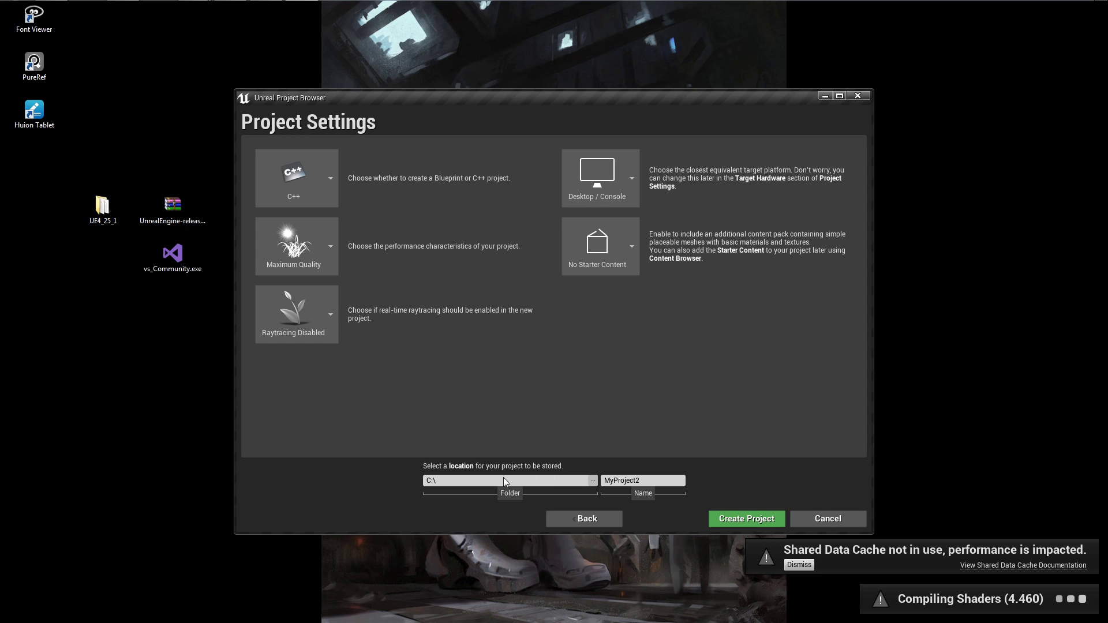
Name the project HS_1 and create it in C:\.
{"action": "left_click", "coordinate": [645, 482]}
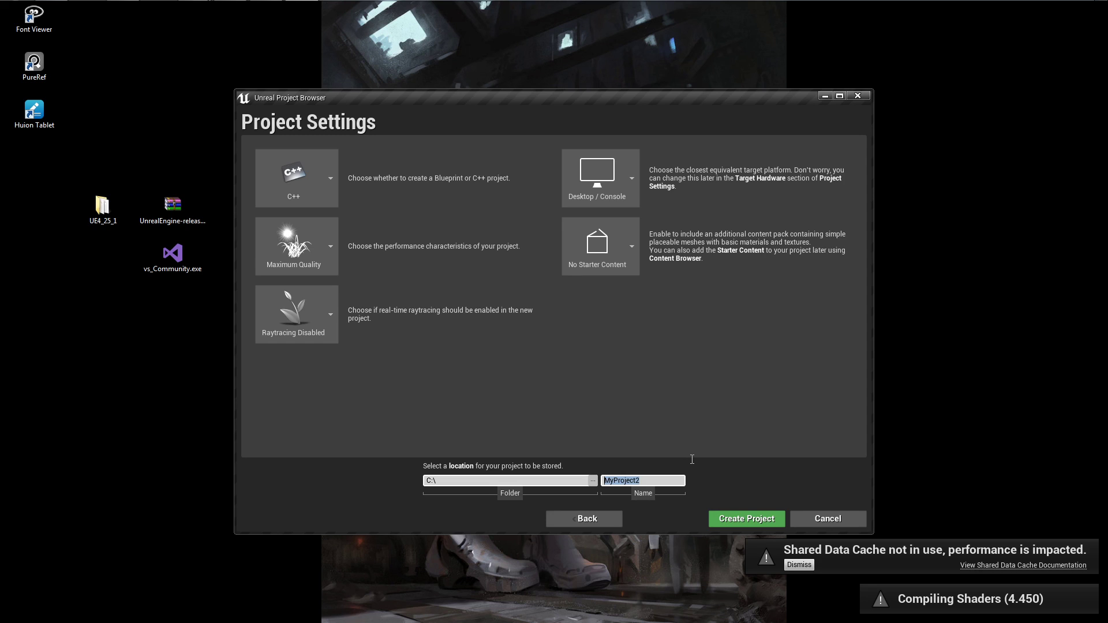
{"action": "type", "text": "HS_1"}
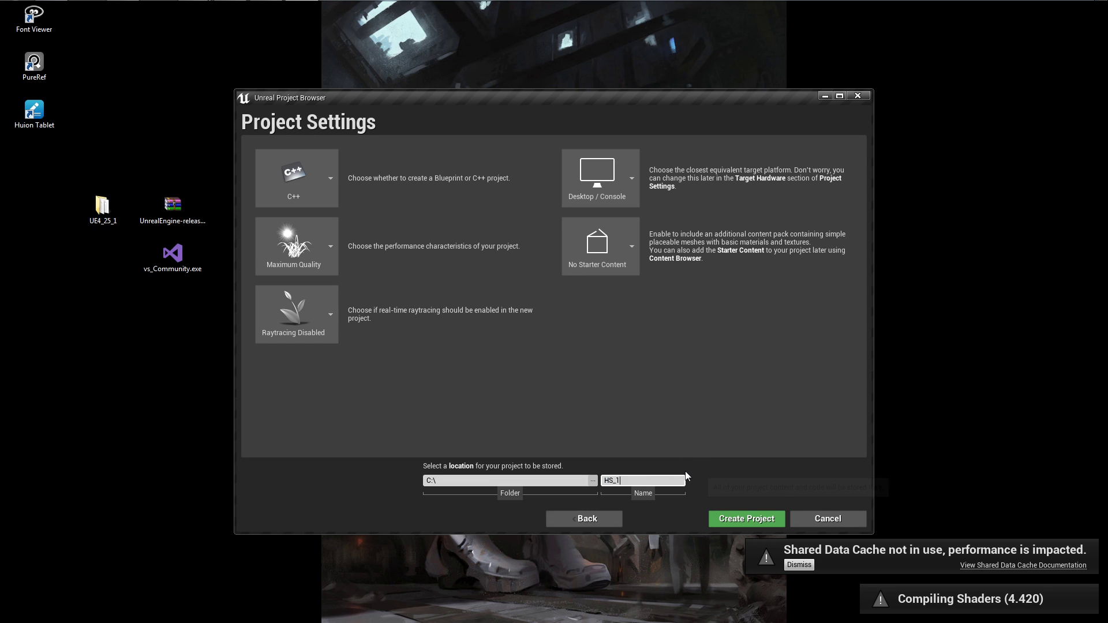
{"action": "left_click", "coordinate": [748, 522]}
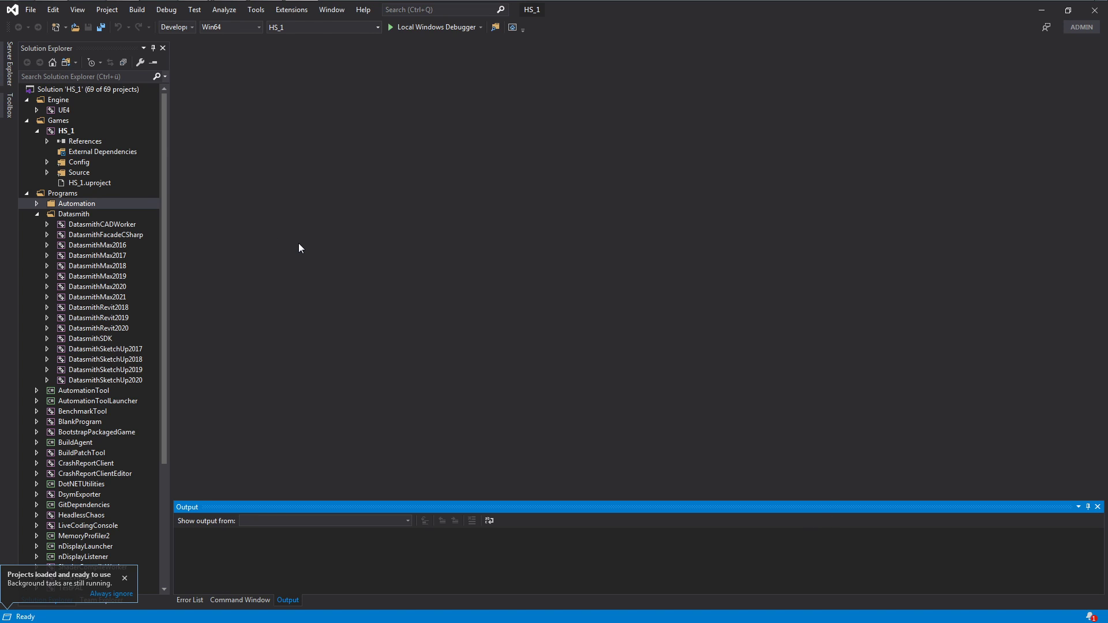
Collapse the Programs and Engine folders, expand HS_1's source files in the solution tree, and close Visual Studio.
{"action": "left_click", "coordinate": [26, 193]}
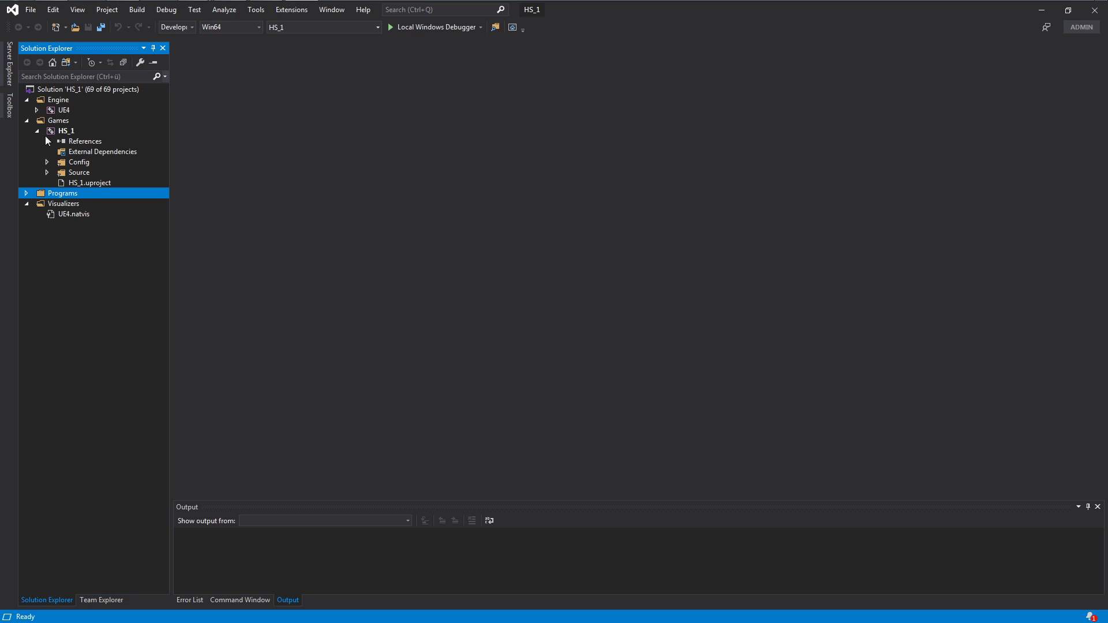
{"action": "left_click", "coordinate": [47, 172]}
{"action": "left_click", "coordinate": [59, 183]}
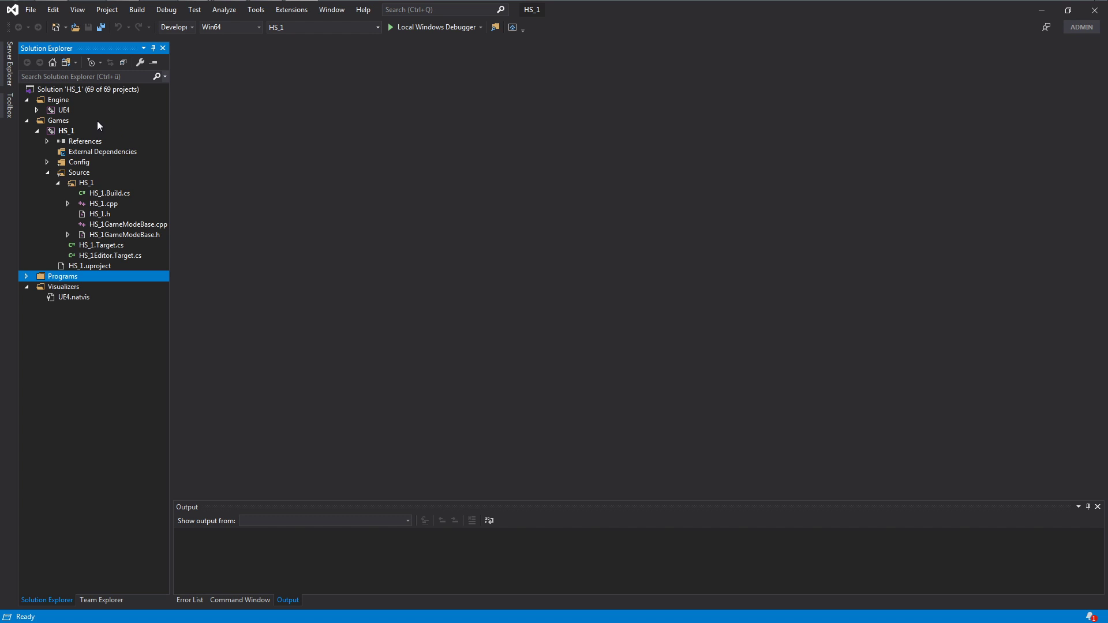
{"action": "left_click", "coordinate": [27, 100]}
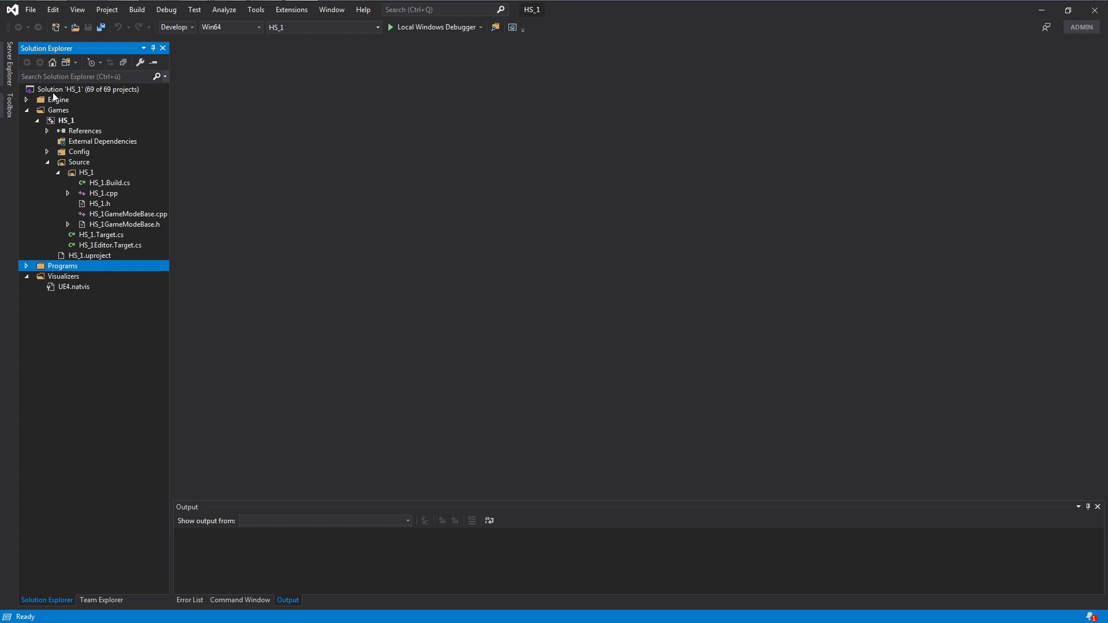
{"action": "left_click", "coordinate": [57, 122]}
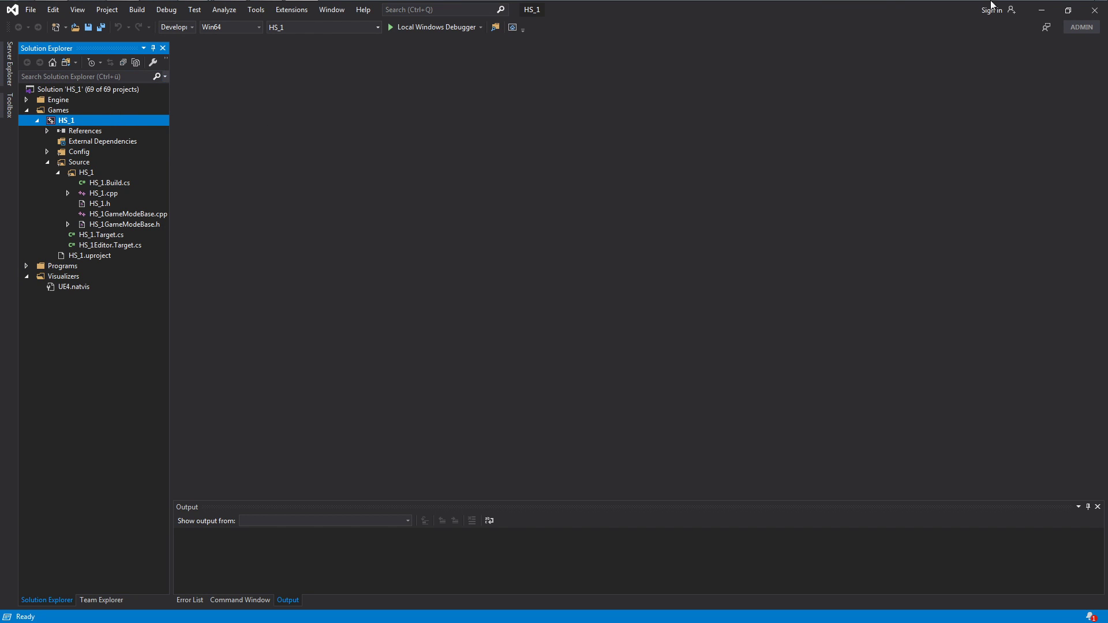
{"action": "left_click", "coordinate": [1094, 10]}
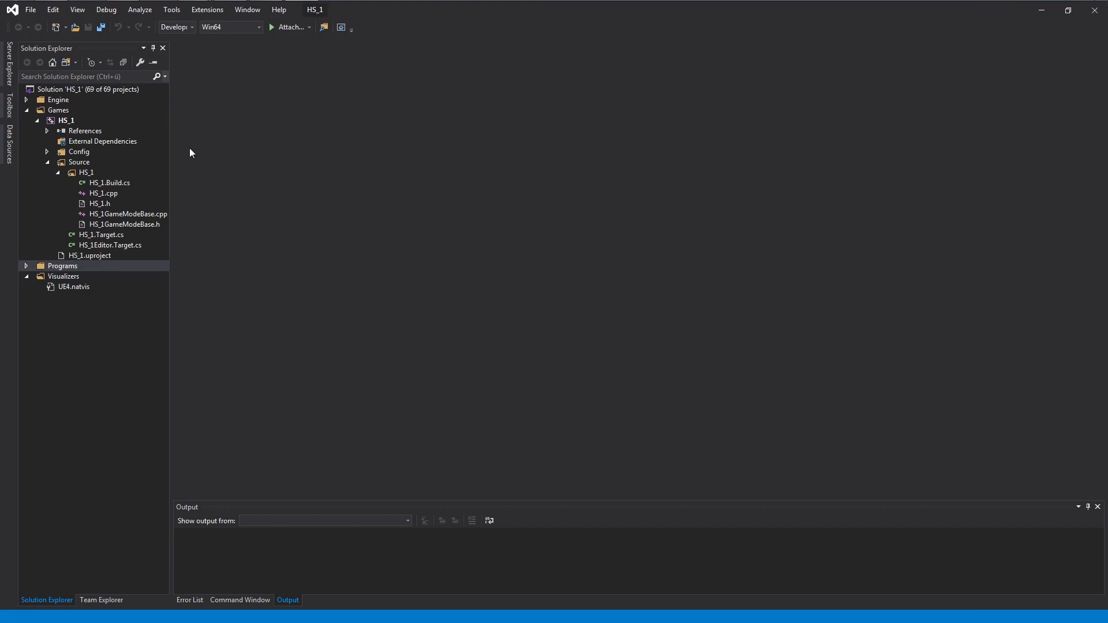
Build the HS_1 project in the reopened solution, then close Visual Studio.
{"action": "right_click", "coordinate": [65, 123]}
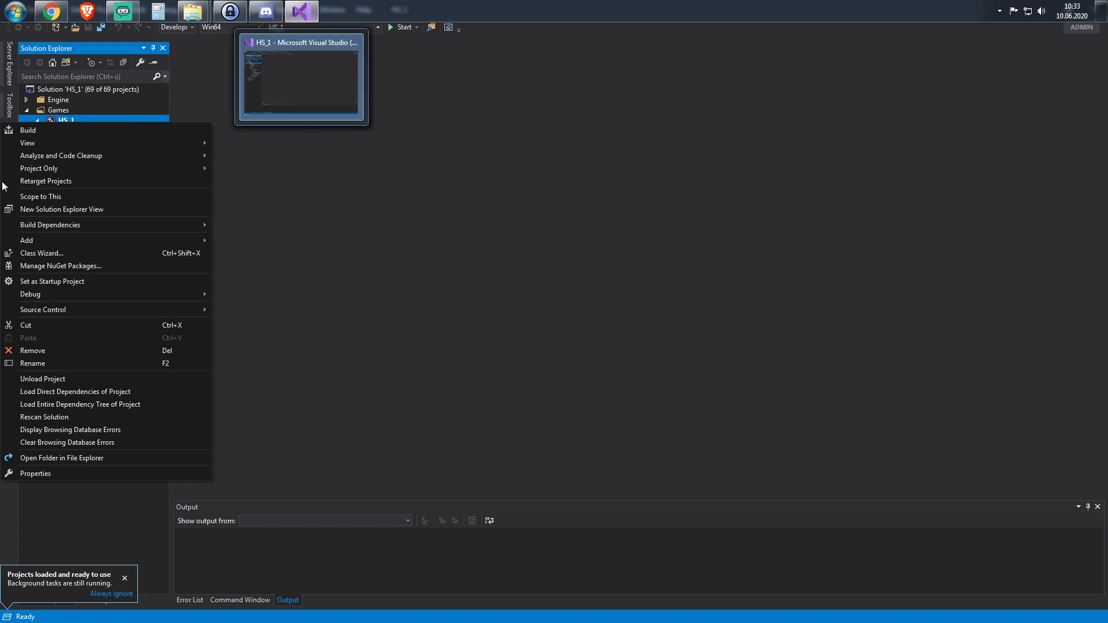
{"action": "left_click", "coordinate": [40, 130]}
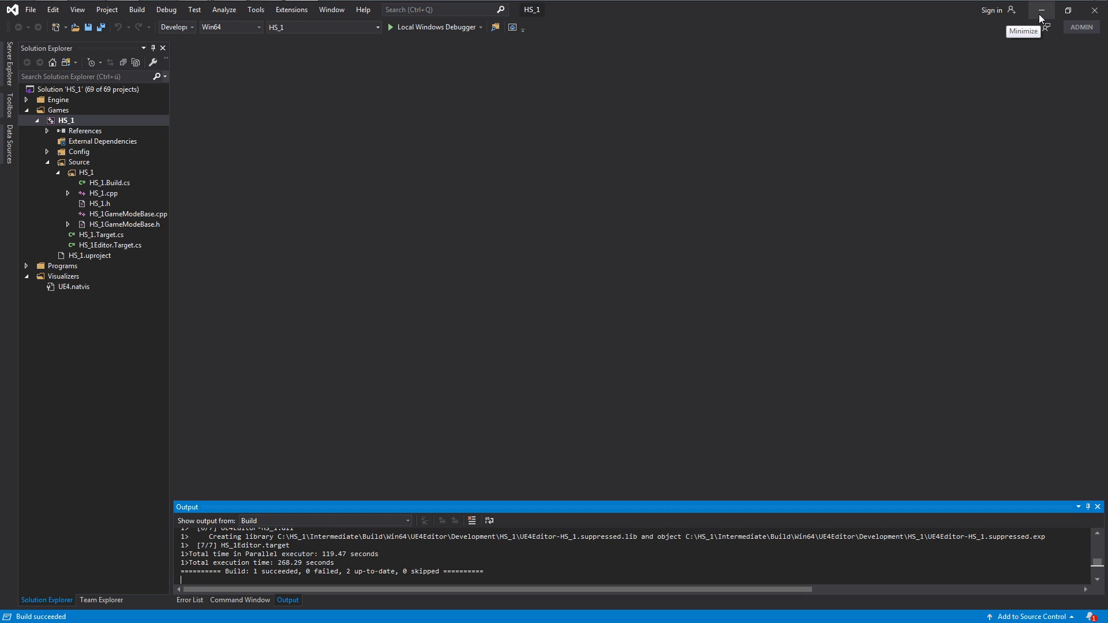
{"action": "left_click", "coordinate": [1096, 13]}
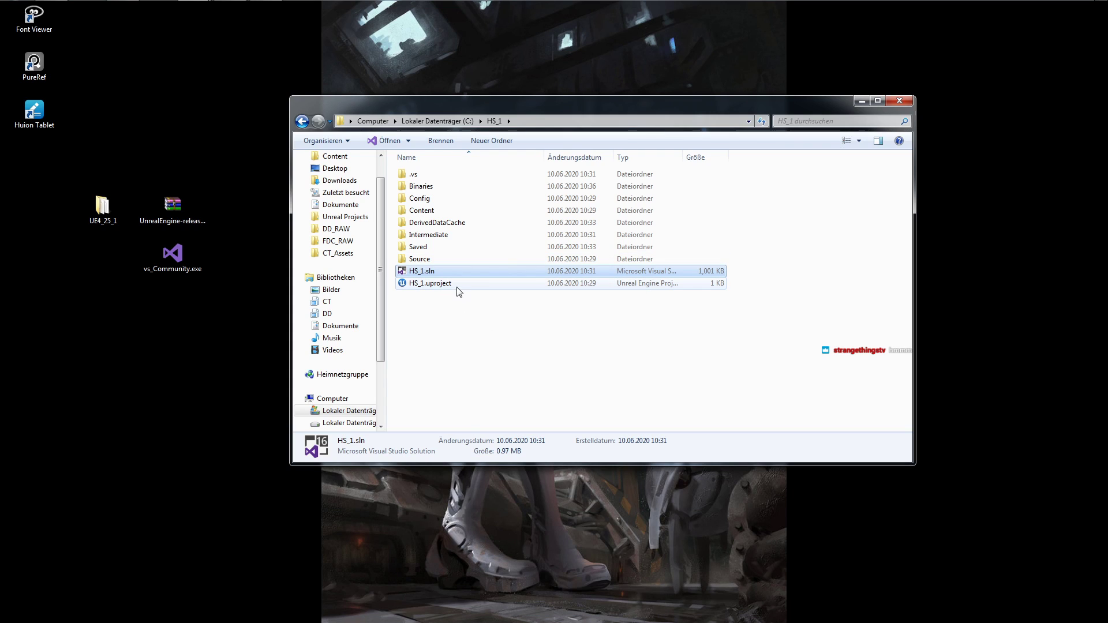
Open HS_1.uproject from the C:\HS_1 folder in Unreal Editor and dismiss the Shared Data Cache notice.
{"action": "double_click", "coordinate": [451, 284]}
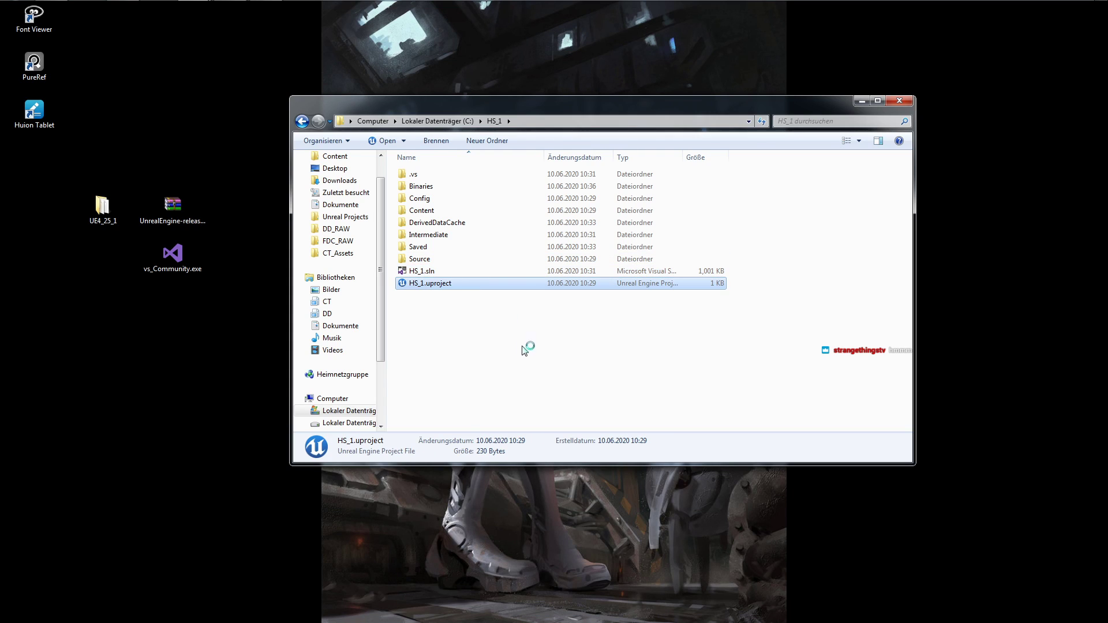
{"action": "key", "text": "Return"}
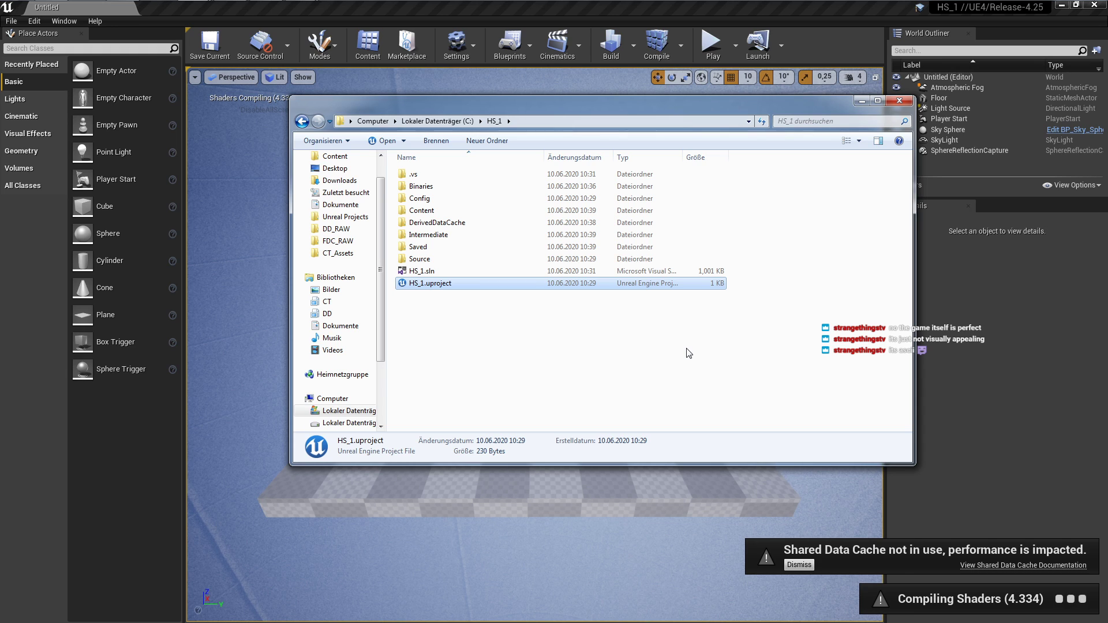
{"action": "left_click", "coordinate": [802, 567]}
Reposition the floating Content Browser window over the upper part of the level viewport.
{"action": "left_click_drag", "start_coordinate": [579, 202], "coordinate": [583, 236]}
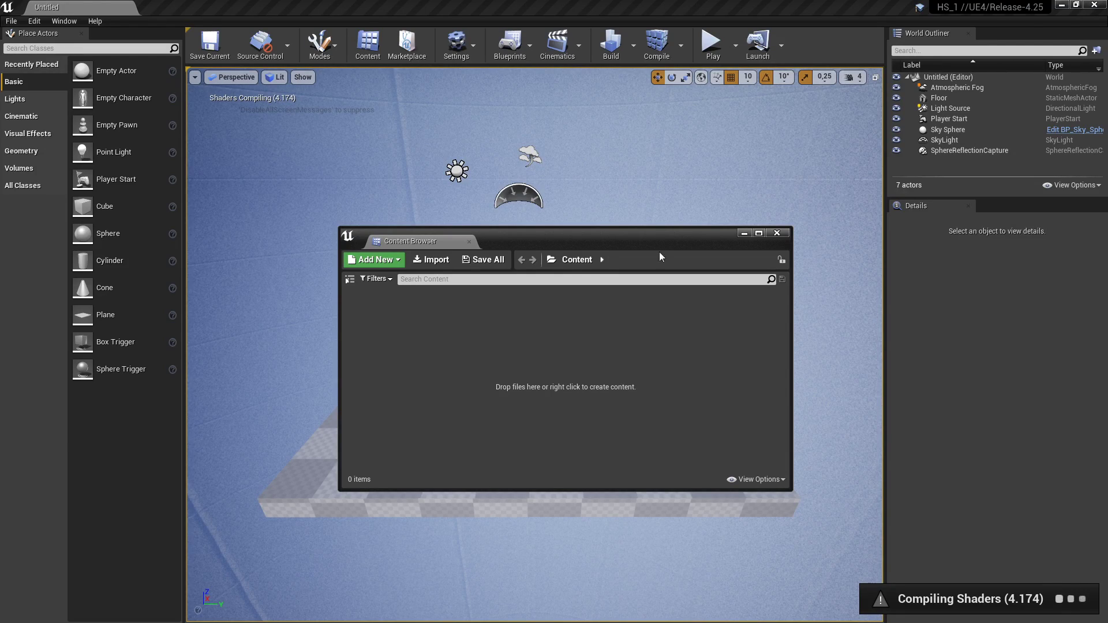
{"action": "left_click_drag", "start_coordinate": [579, 244], "coordinate": [502, 175]}
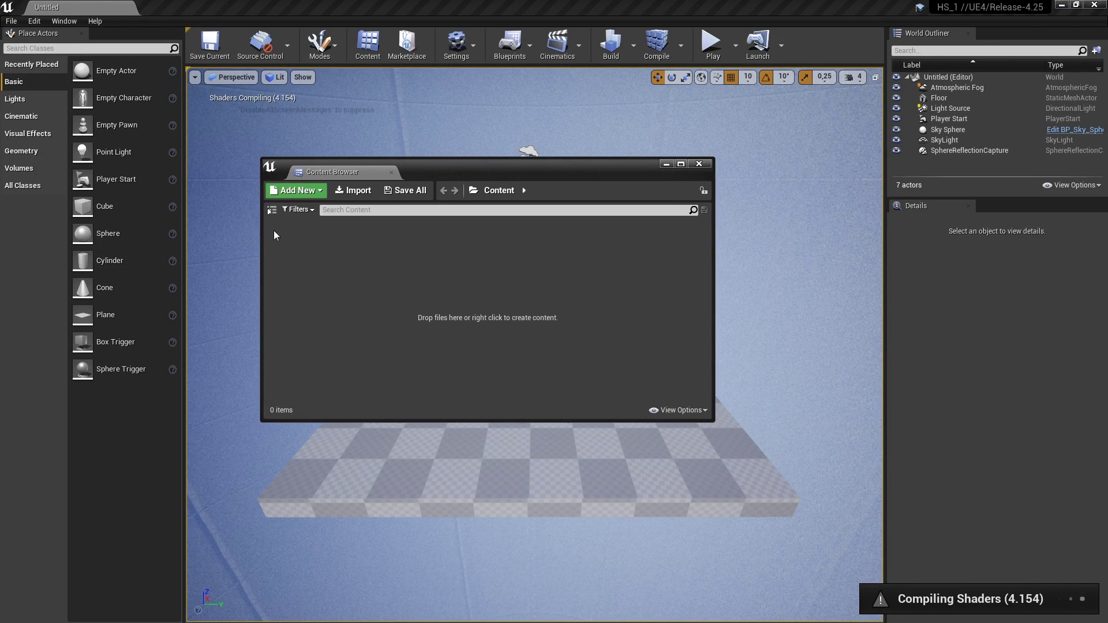